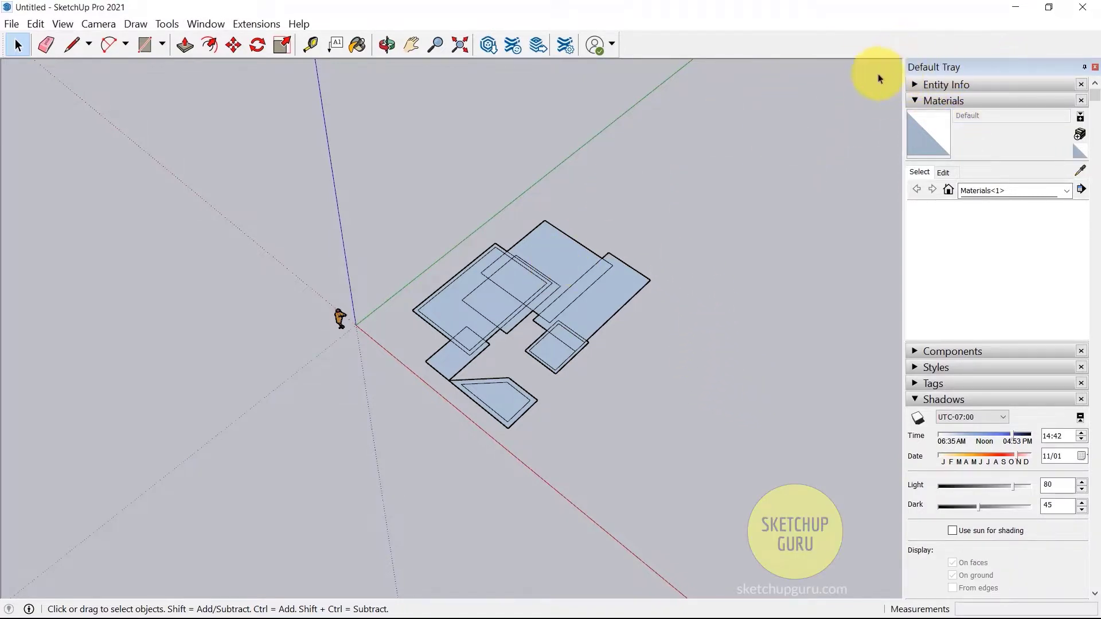
- Display the materials used in the model and examine the scale figure that carries them
left_click(250, 26)
mouse_move(207, 24)
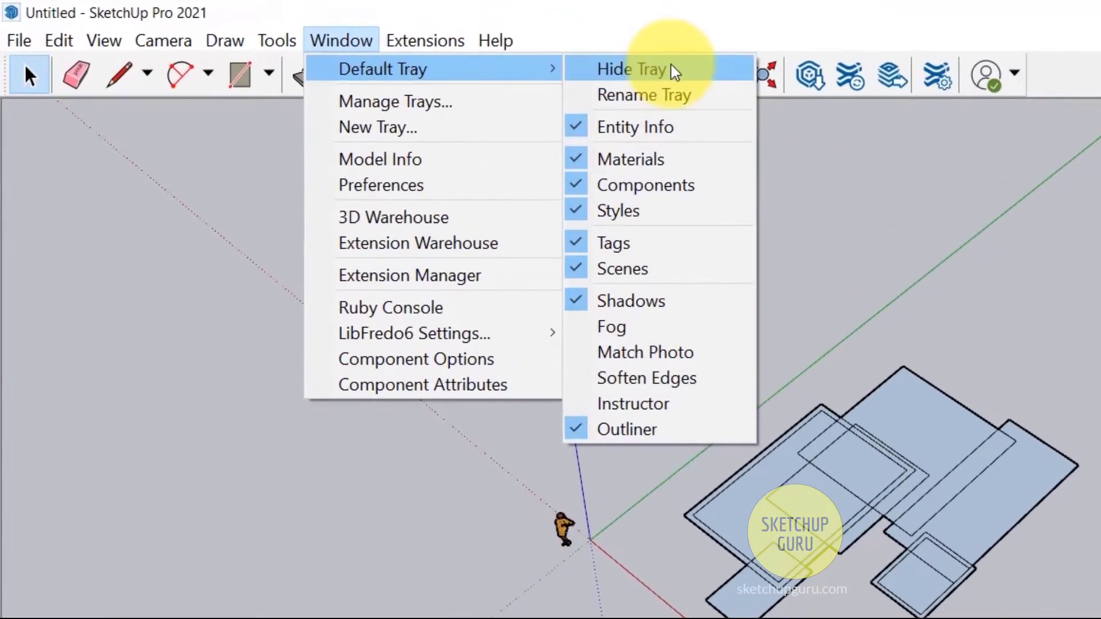
left_click(824, 151)
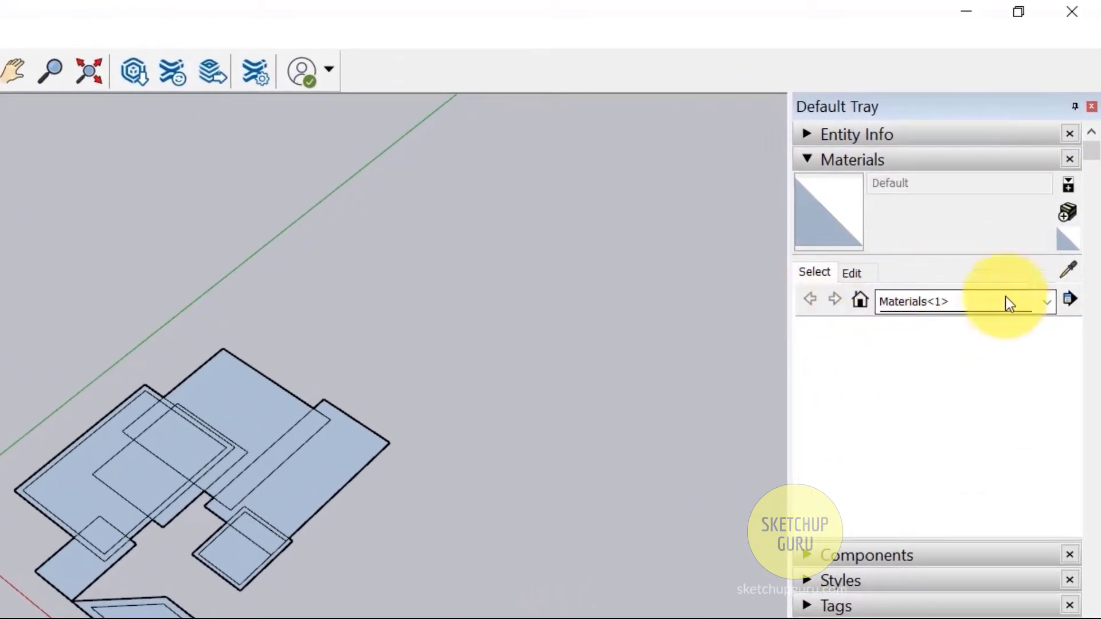
left_click(861, 300)
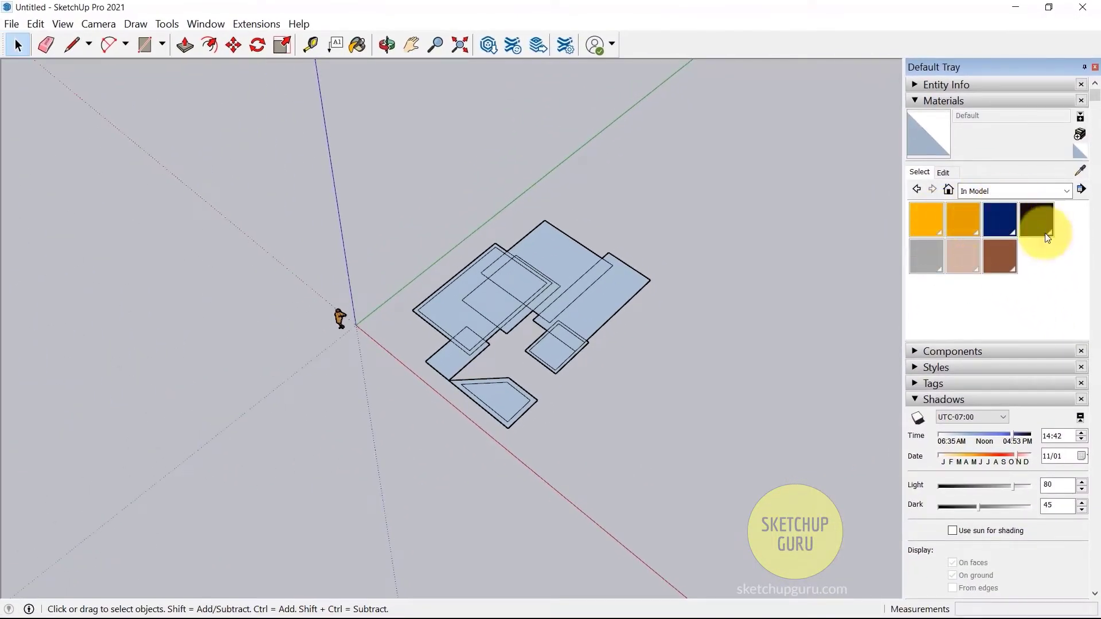
scroll(339, 315, "up", 20)
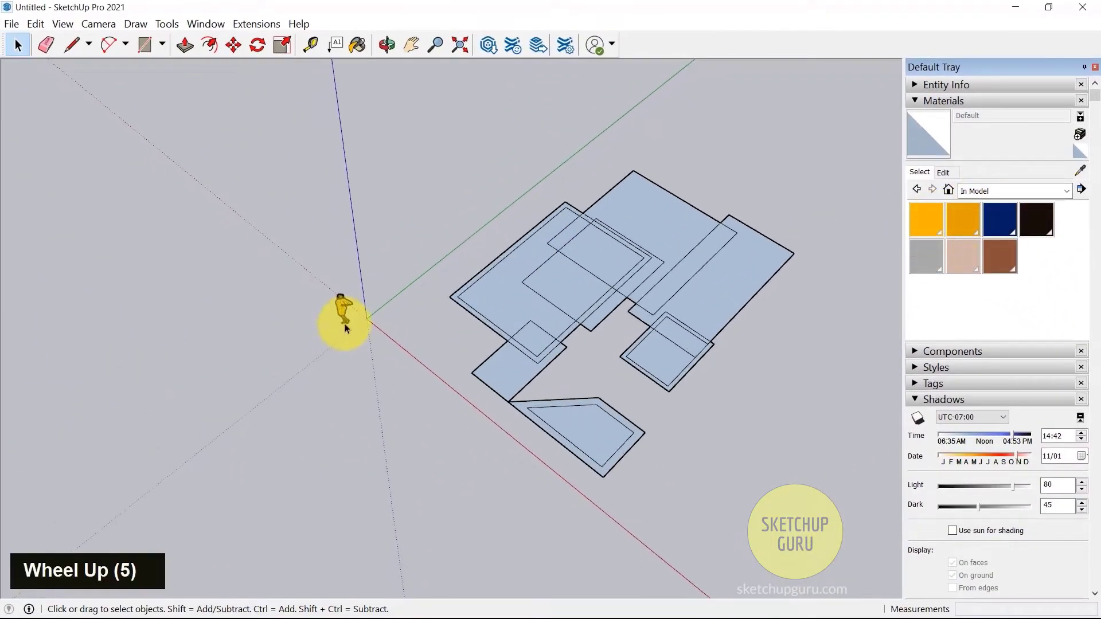
scroll(301, 261, "down", 4)
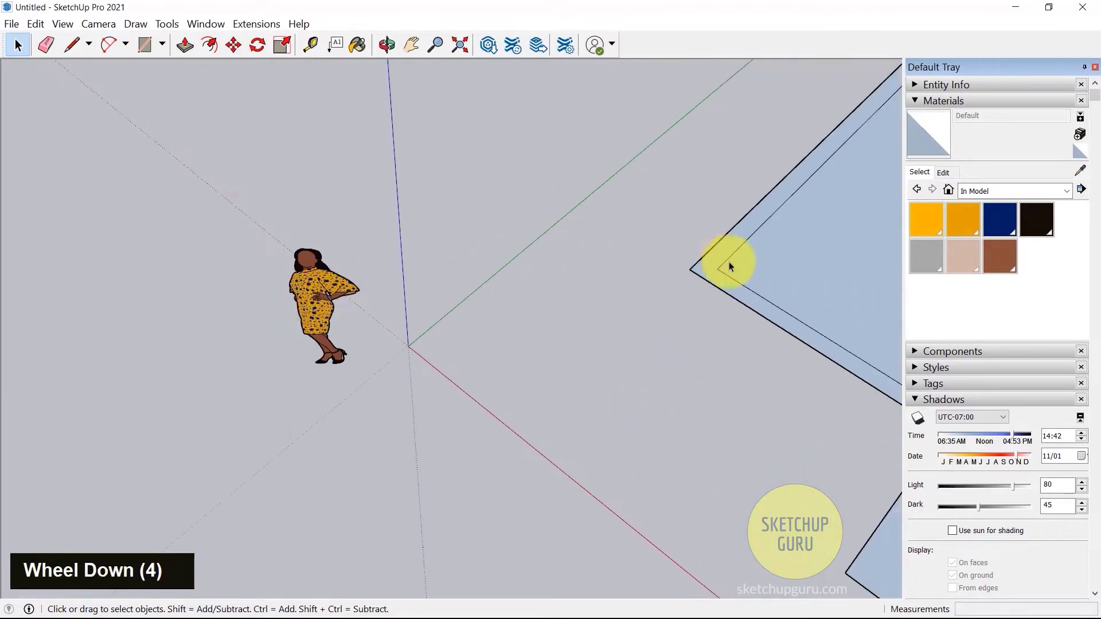
scroll(590, 258, "down", 3)
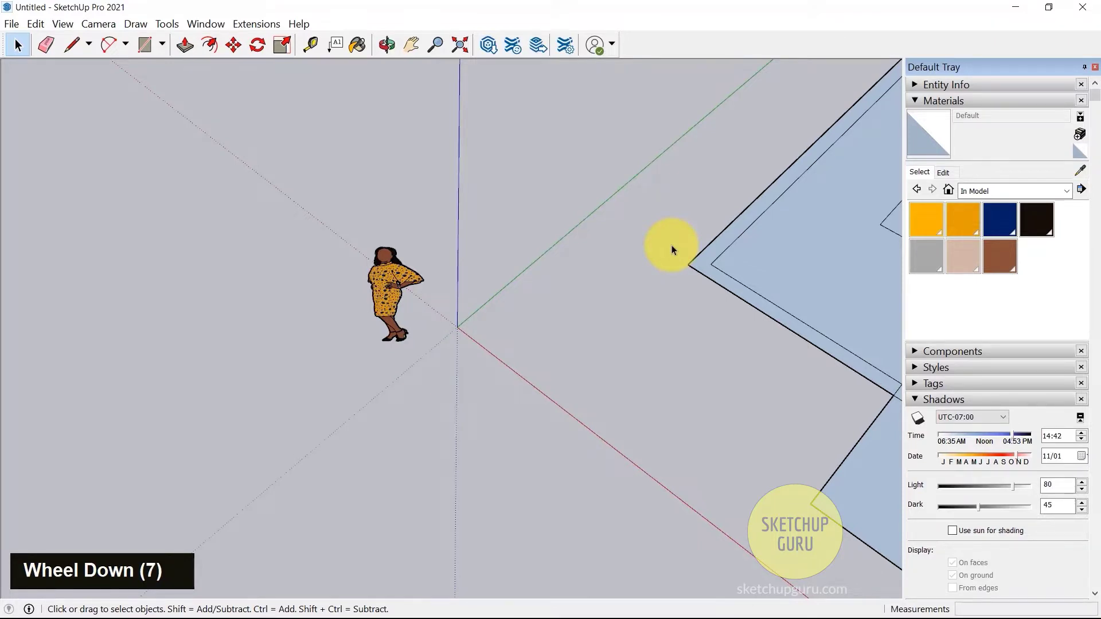
scroll(425, 298, "down", 11)
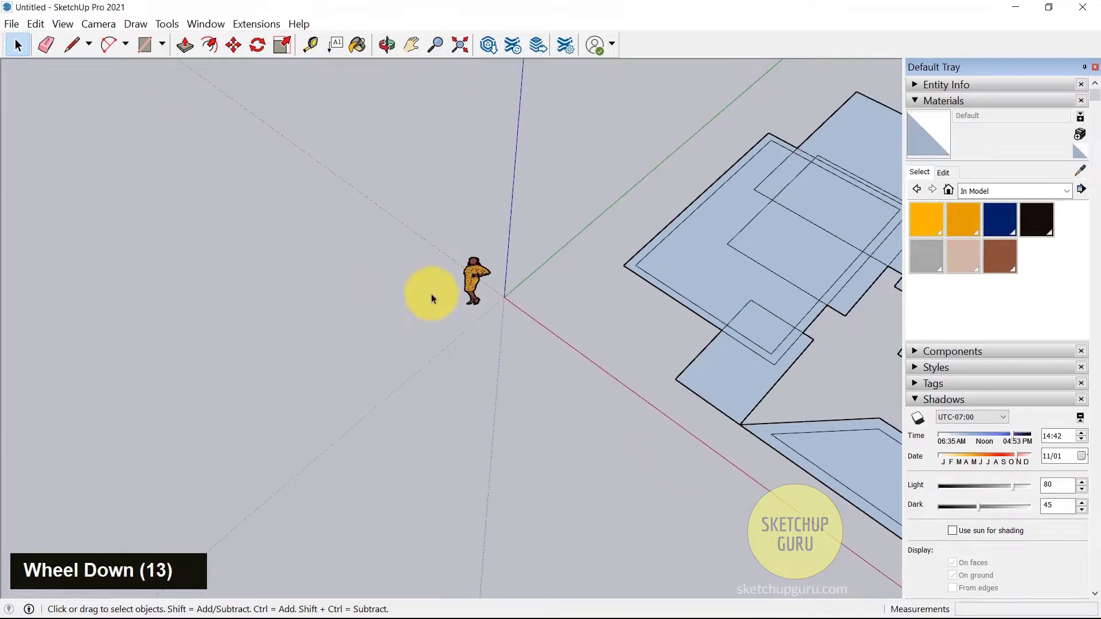
scroll(413, 246, "up", 6)
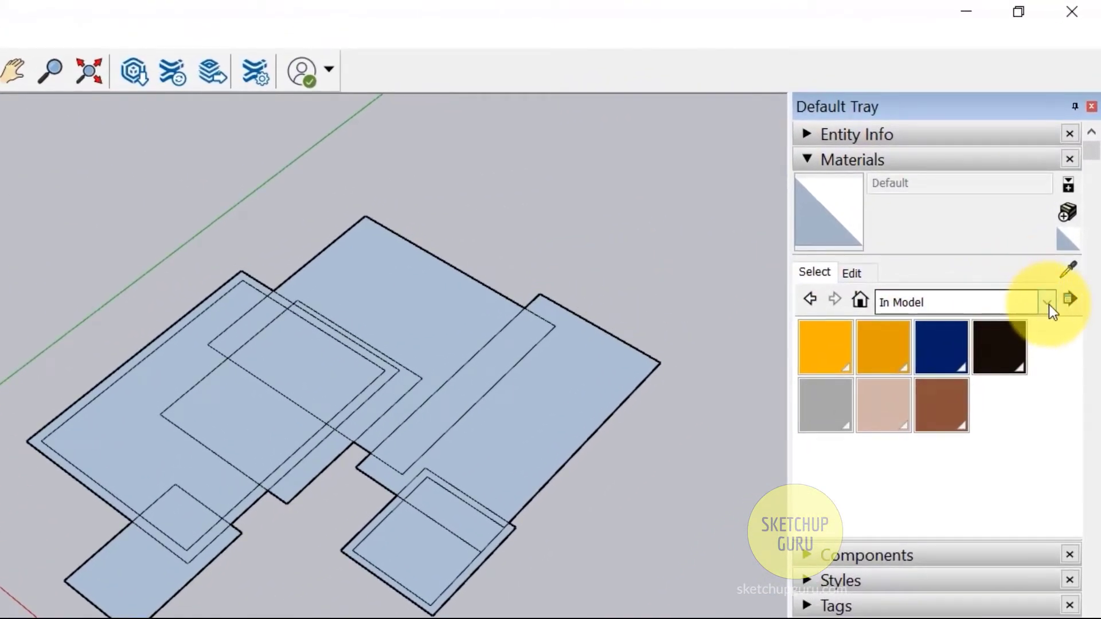
- From the Colors collection, paint the framed rectangle's L-shaped inner face and the front inner part of the small square with Color A01
left_click(1049, 304)
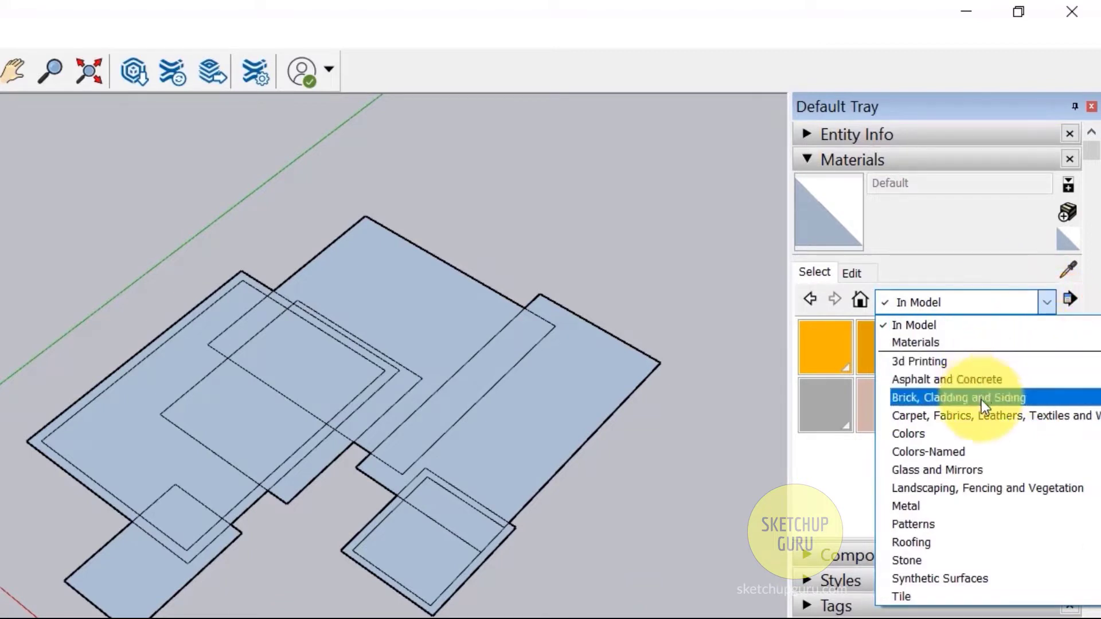
left_click(945, 433)
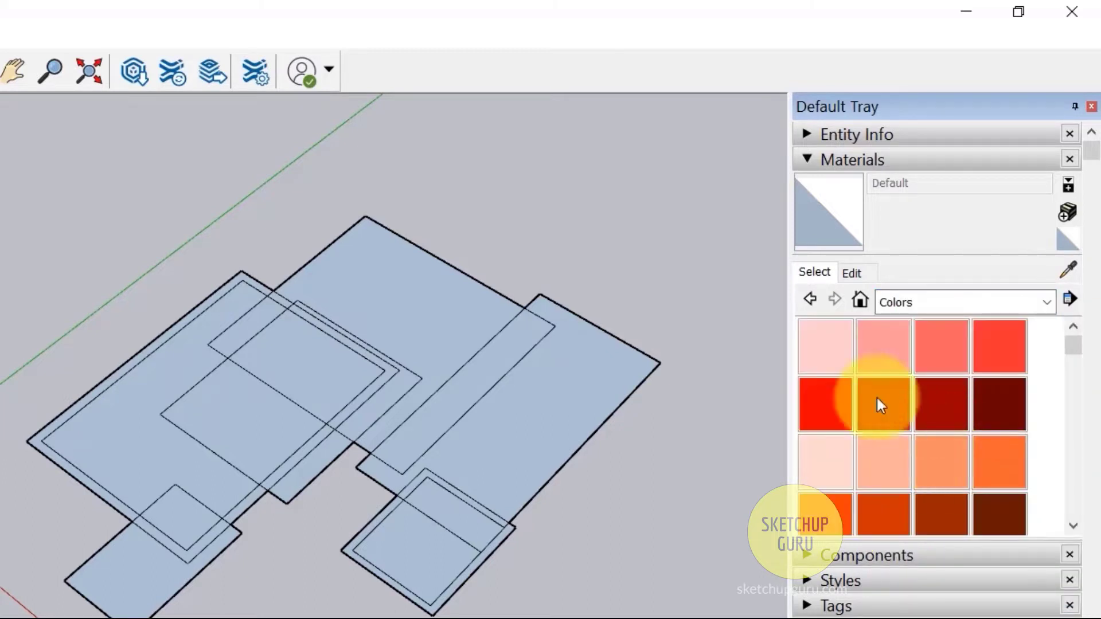
left_click(824, 349)
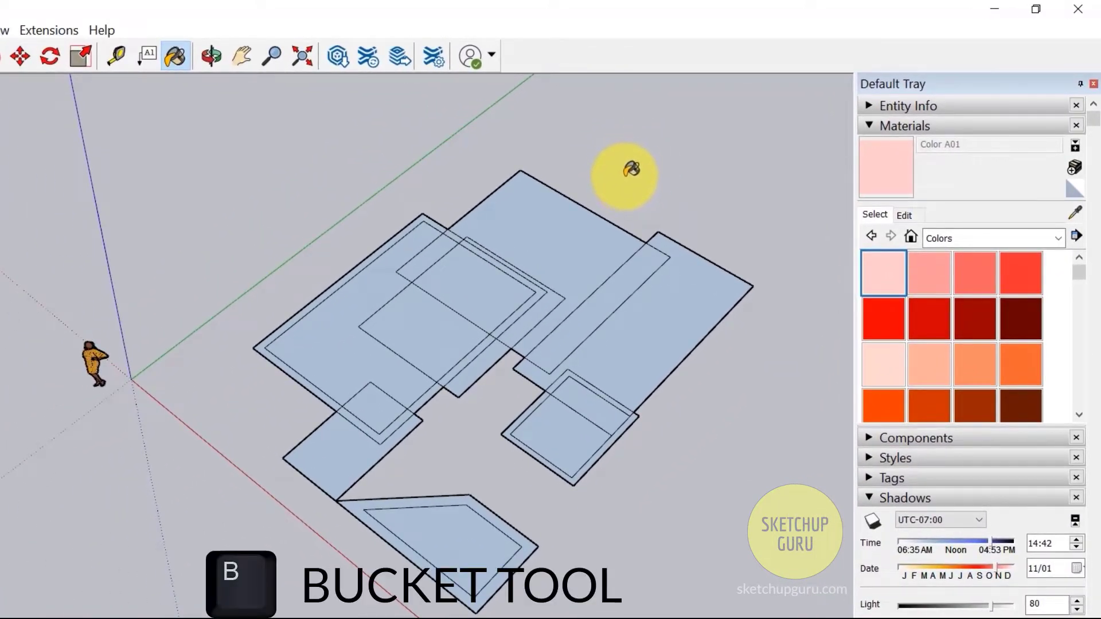
scroll(338, 342, "up", 2)
left_click(341, 342)
scroll(227, 291, "down", 2)
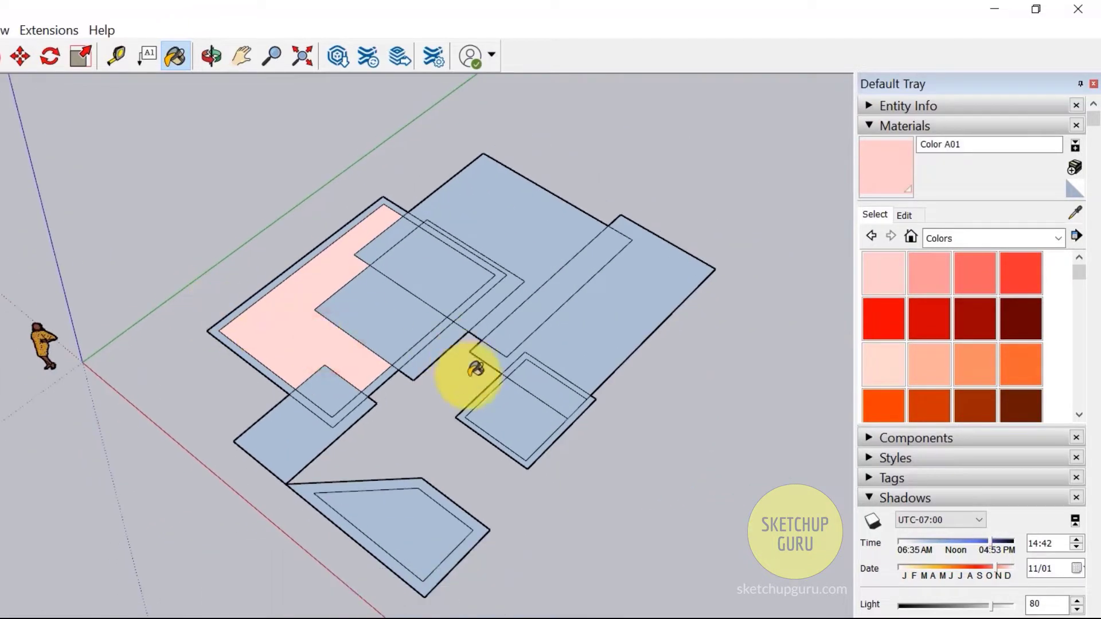
left_click(508, 398)
- Paint the inner face of the irregular polygon with Color L02
scroll(994, 339, "down", 10)
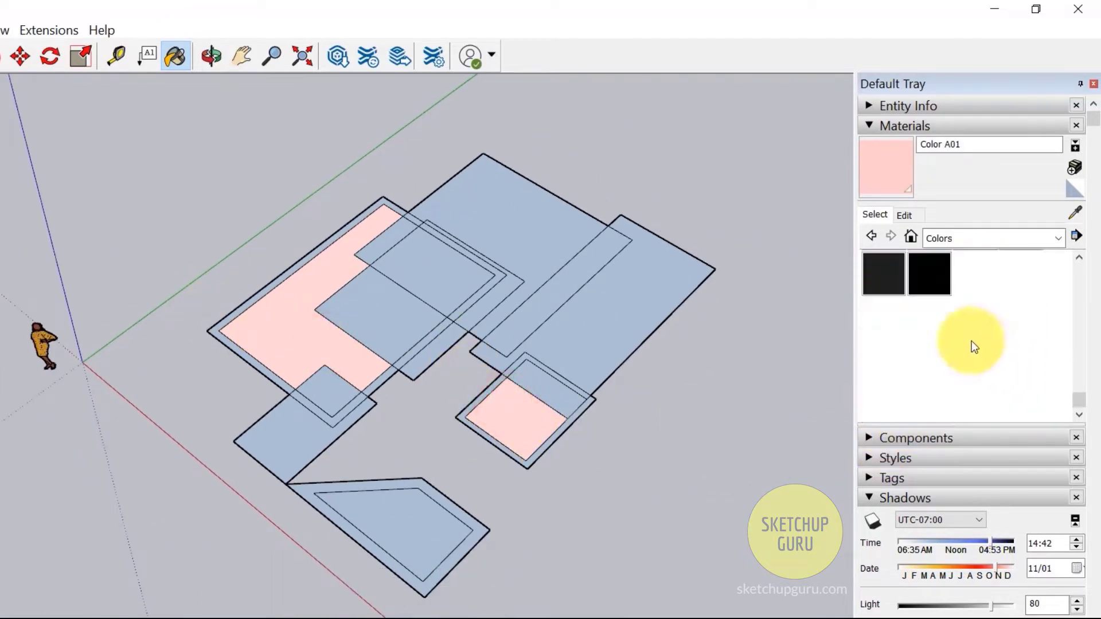
scroll(971, 340, "up", 3)
left_click(925, 343)
left_click(423, 516)
- Paint the rectangle overlapping the small square and the small square's outer border with Color H01
scroll(905, 327, "down", 3)
left_click(895, 321)
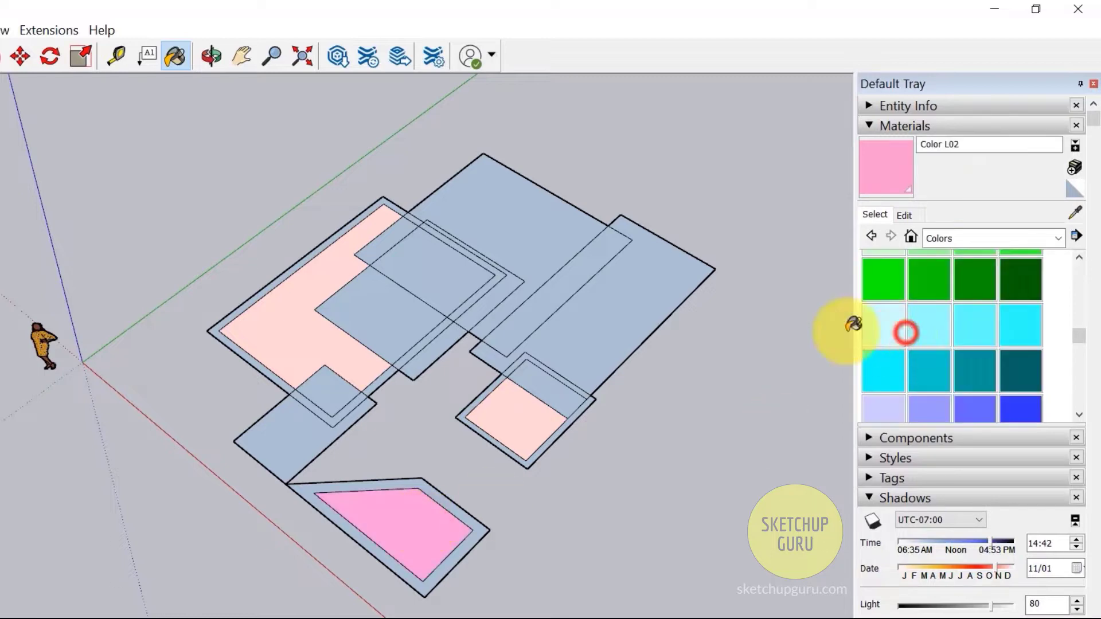
left_click(642, 290)
scroll(523, 423, "up", 5)
left_click(608, 369)
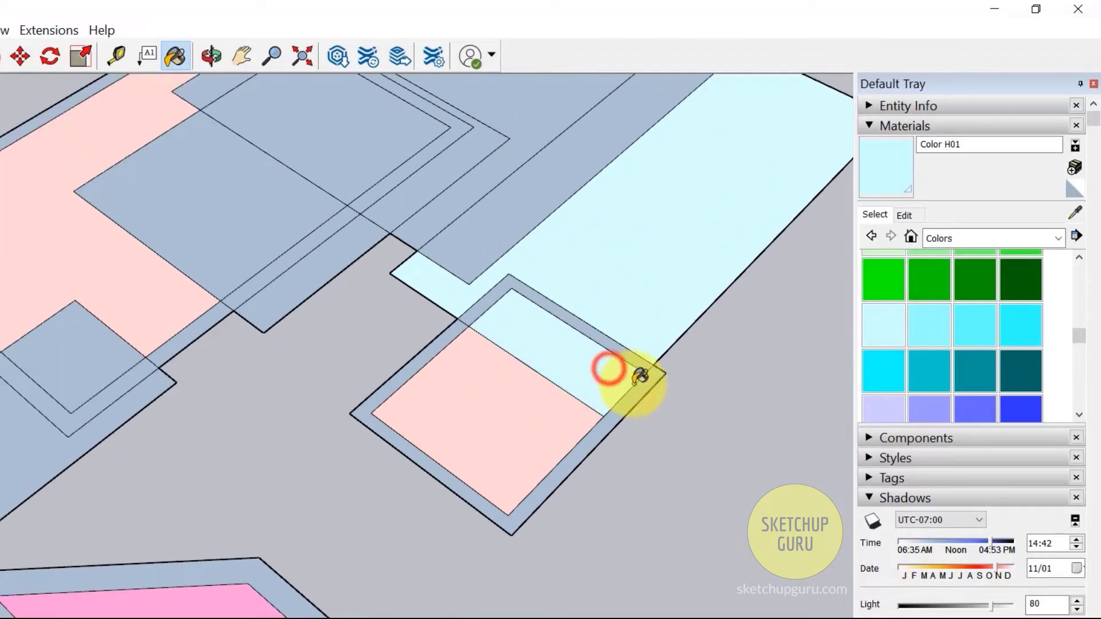
- Paint the small rectangle touching the polygon's corner with Color G07
scroll(648, 385, "down", 5)
left_click(973, 284)
scroll(411, 423, "up", 3)
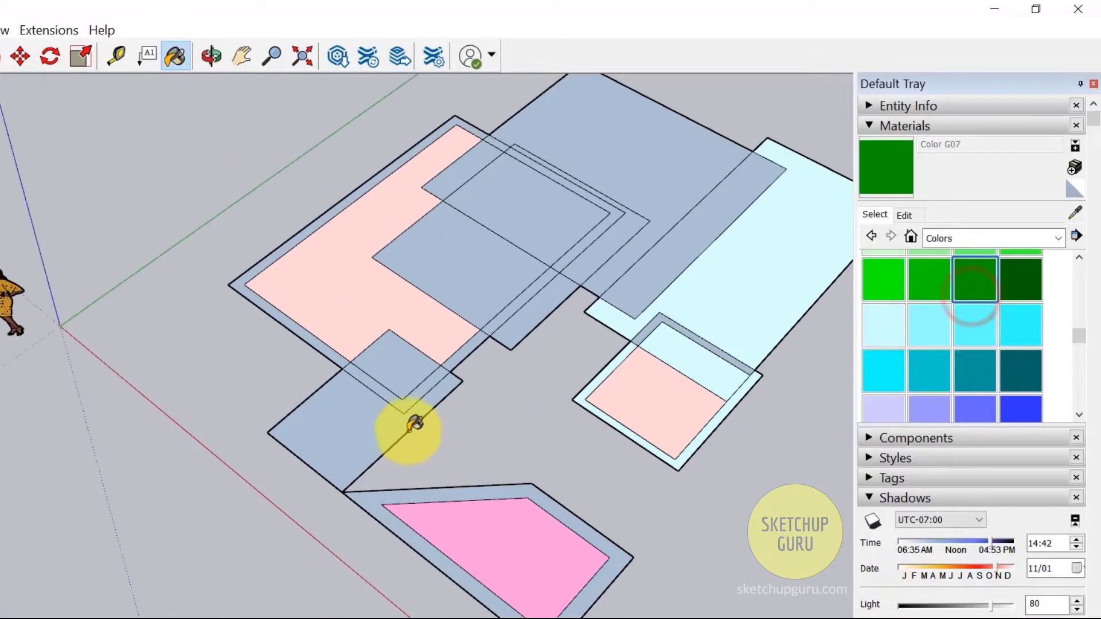
left_click(390, 423)
- Paint the border of the irregular polygon with Color H01
scroll(376, 504, "up", 2)
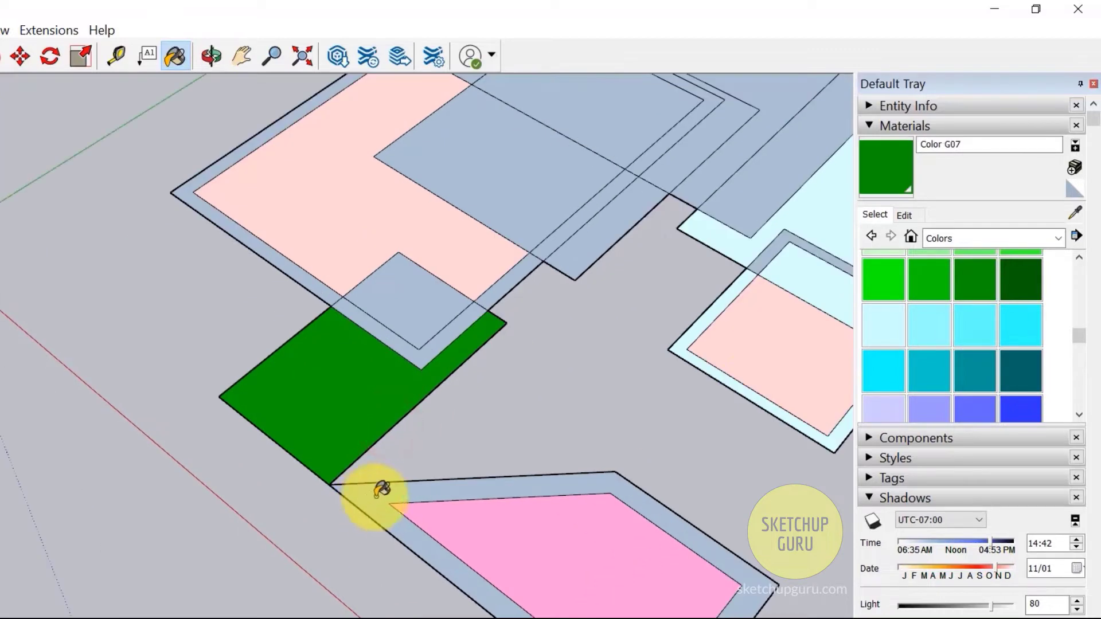
left_click(886, 326)
left_click(379, 486)
scroll(295, 447, "down", 4)
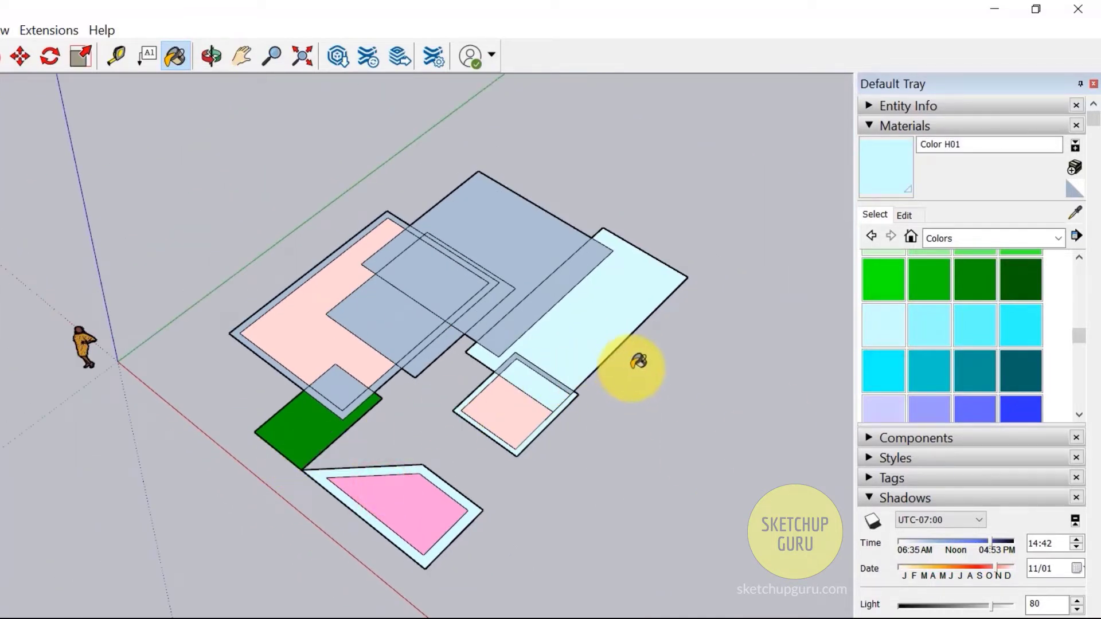
- From the Glass and Mirrors collection, paint the rectangle overlapping the small square with Translucent Glass Blue
left_click(1059, 237)
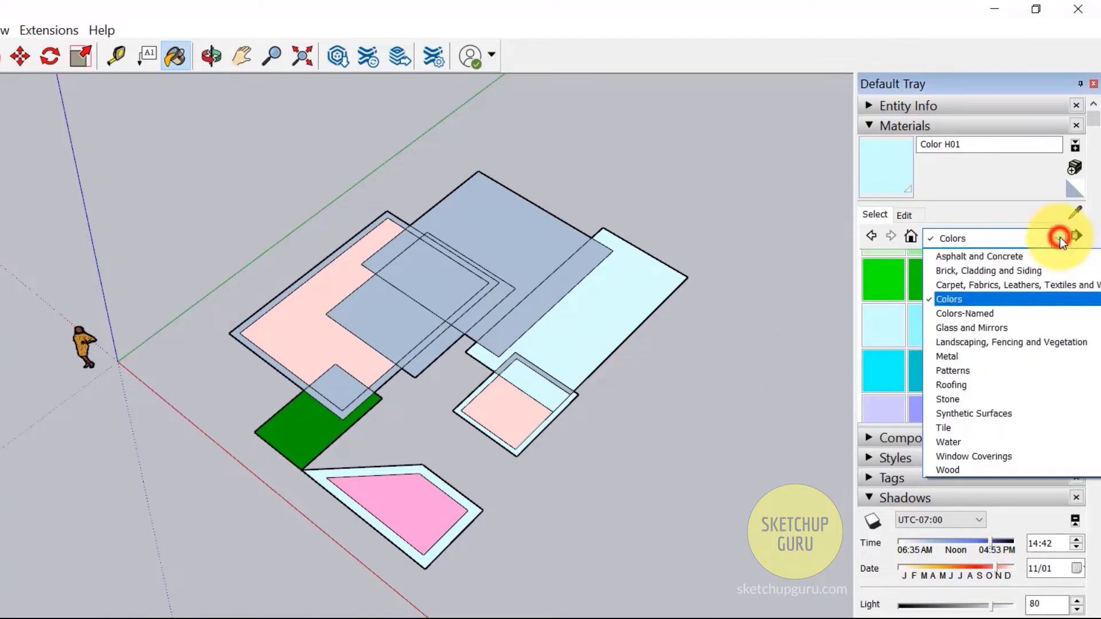
left_click(999, 328)
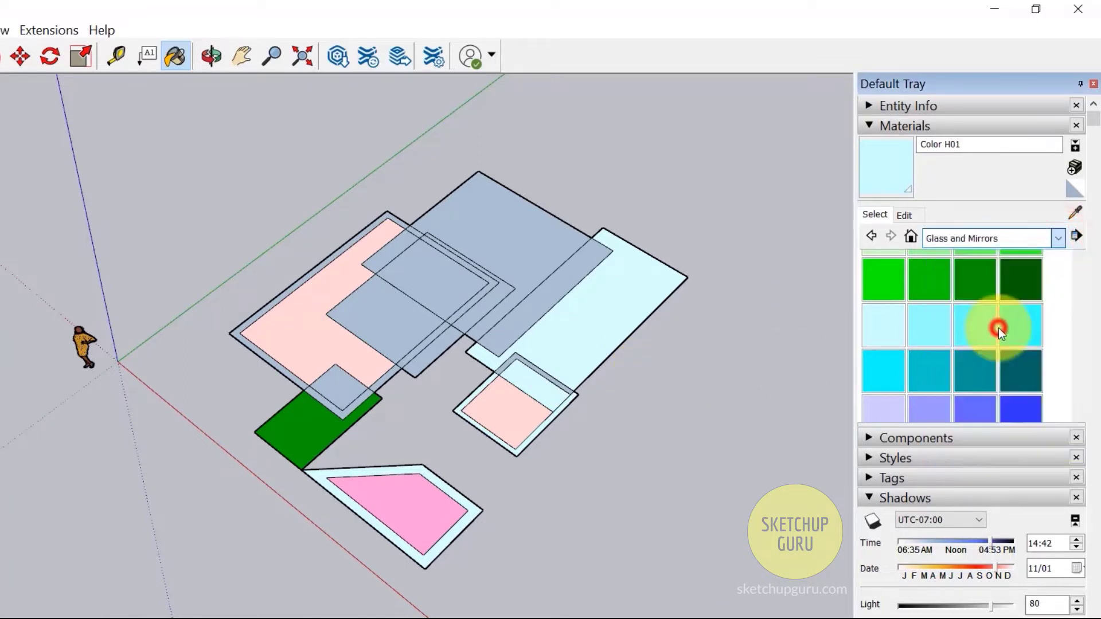
left_click(1009, 273)
scroll(605, 312, "up", 1)
scroll(605, 313, "up", 1)
left_click(603, 314)
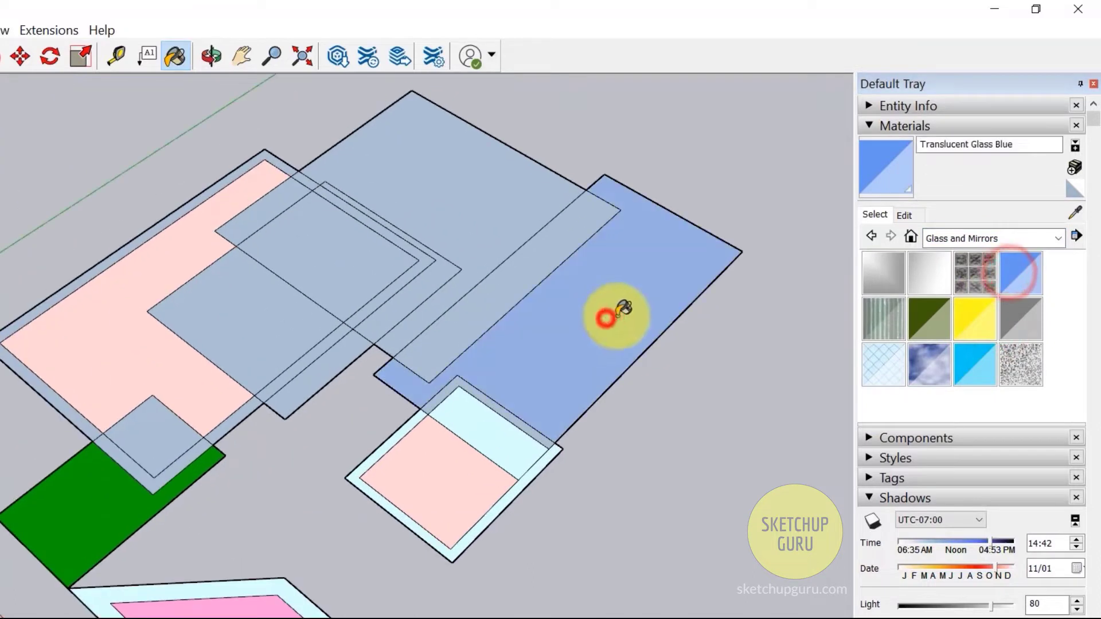
- From the Metal collection, paint the back inner part of the small square with Metal Seamed
left_click(1021, 235)
left_click(965, 356)
left_click(966, 332)
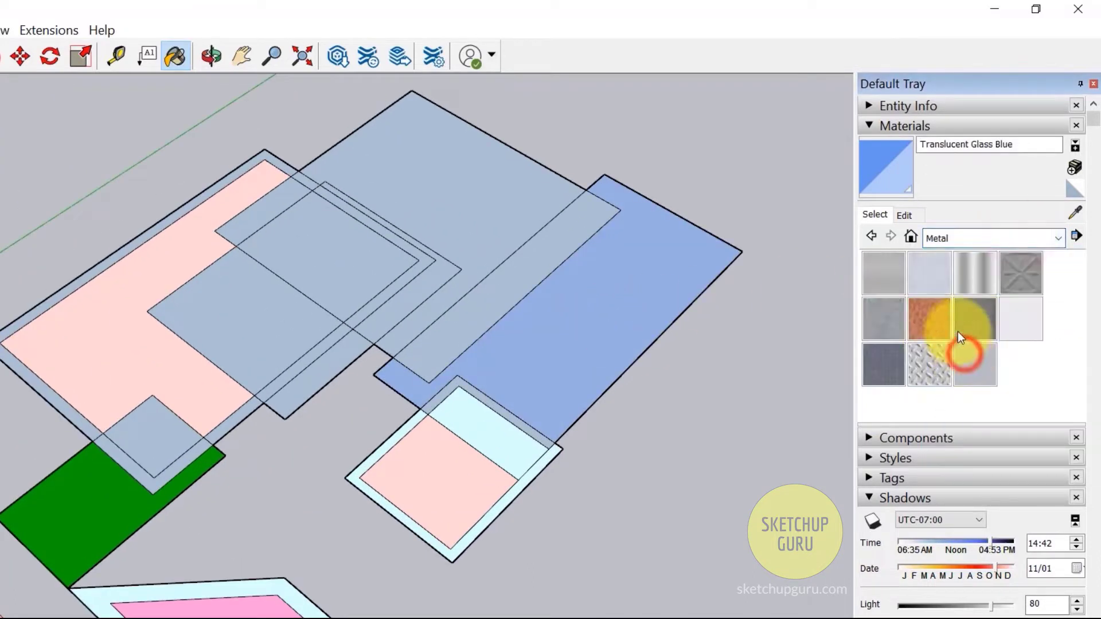
left_click(490, 434)
- Show the Brick, Cladding and Siding collection and paint the narrow strip between the two large rectangles with Metal Seamed
left_click(964, 239)
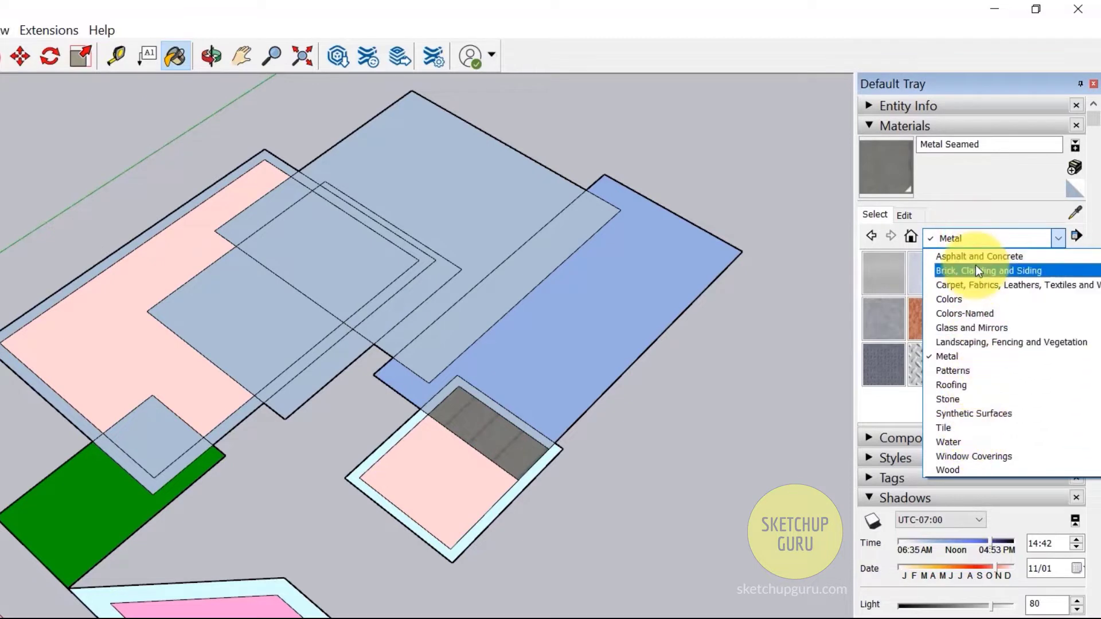
left_click(979, 270)
left_click(519, 276)
- Browse the list of material collections and view the Colors collection
left_click(1009, 240)
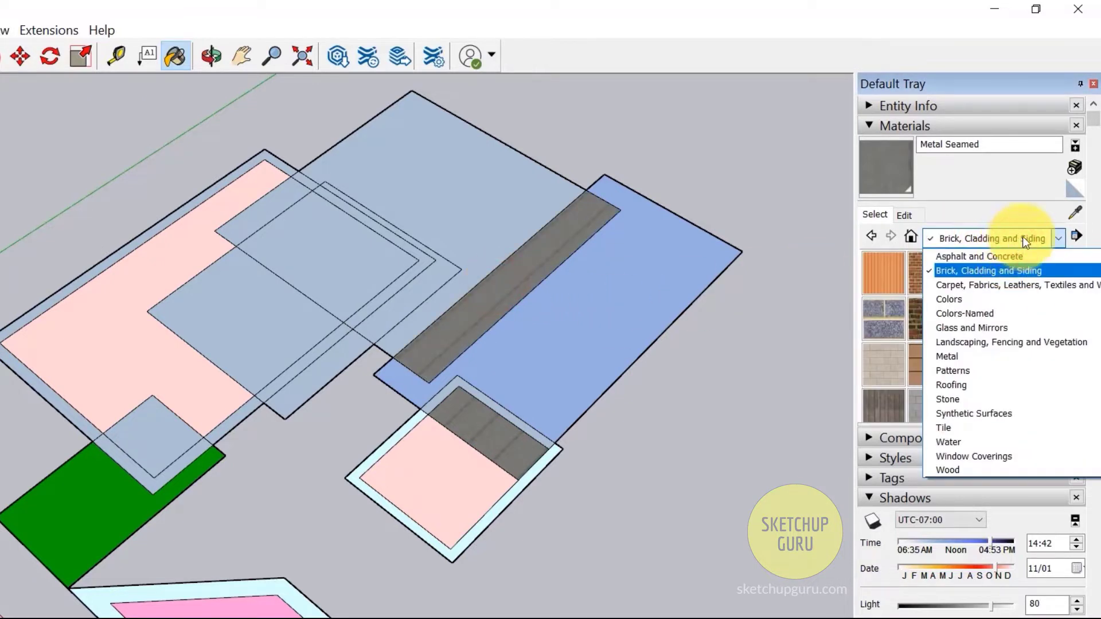
left_click(1032, 236)
left_click(1042, 235)
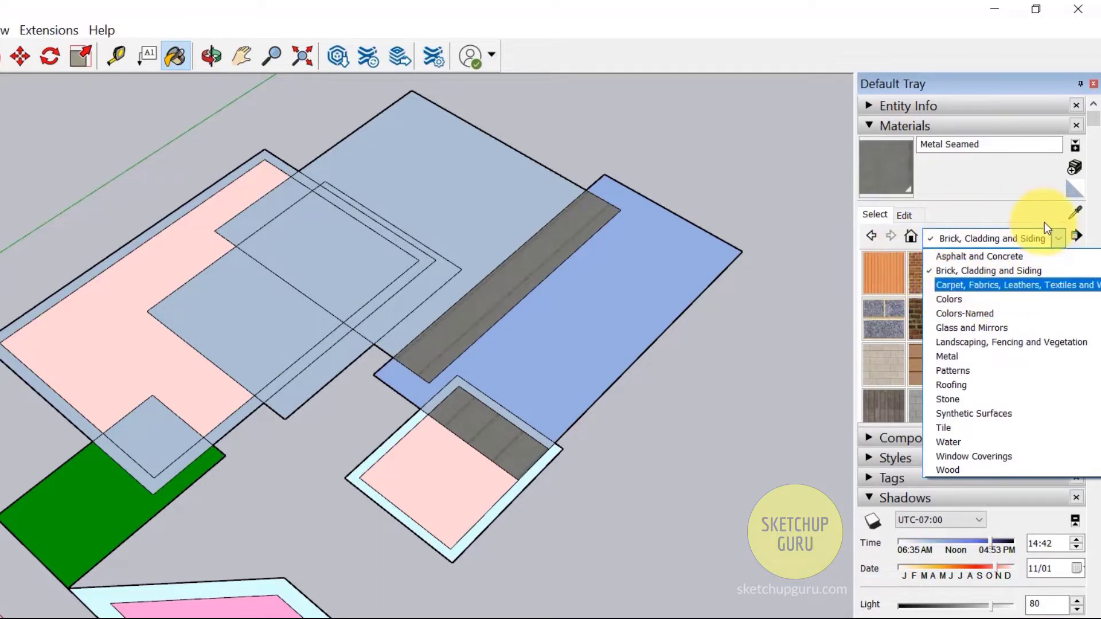
left_click(1025, 222)
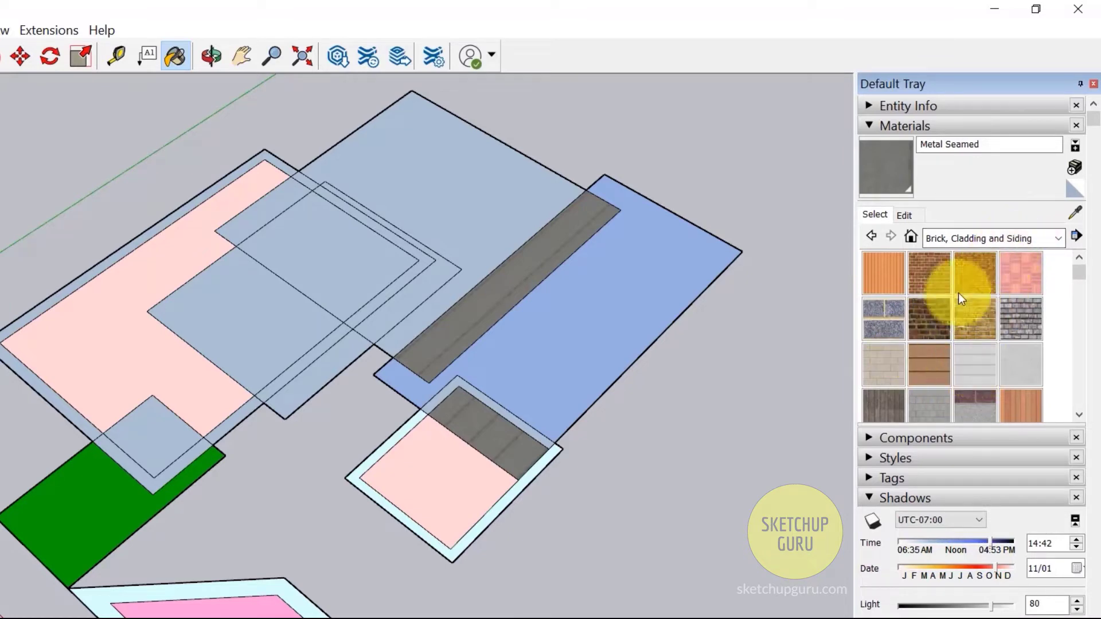
left_click(1028, 240)
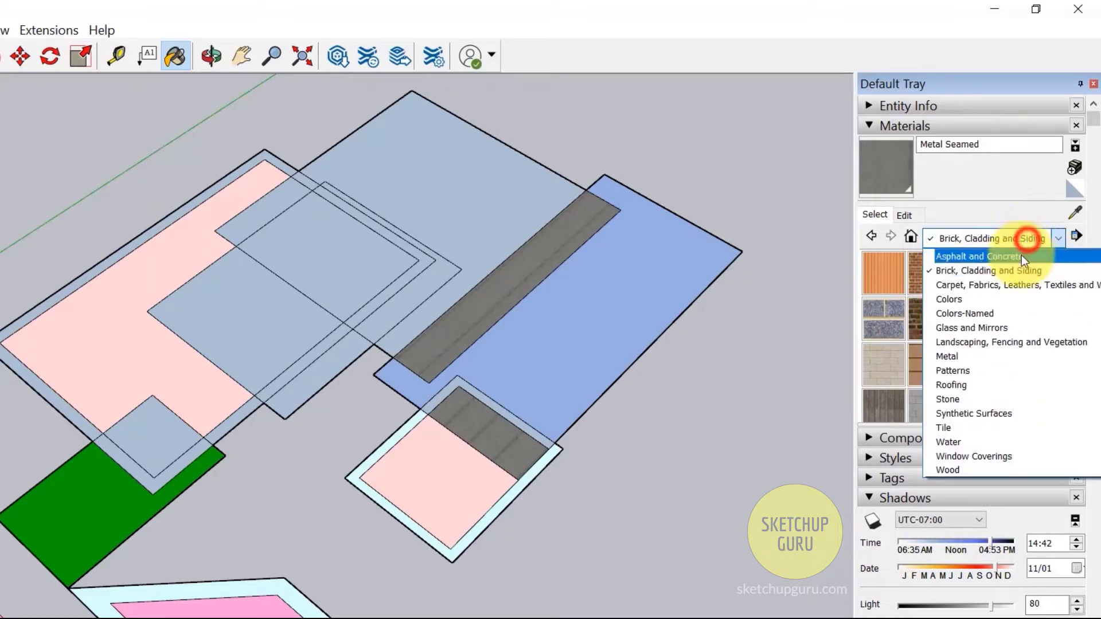
left_click(972, 298)
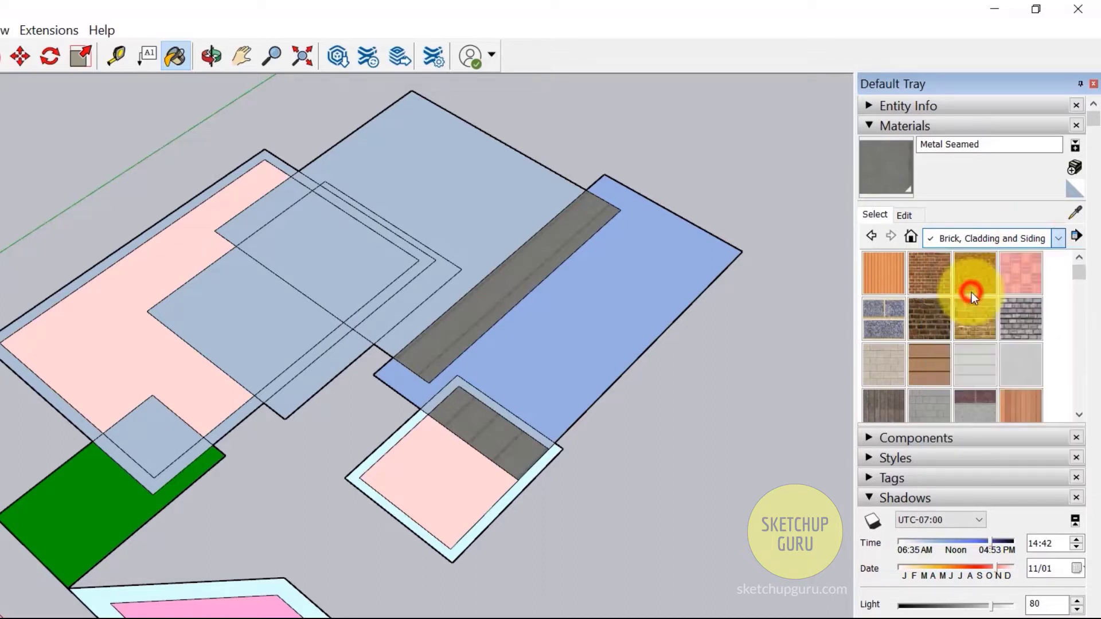
- Show the Landscaping, Fencing and Vegetation collection and paint the rectangle overlapping the small square with Metal Seamed
left_click(1017, 241)
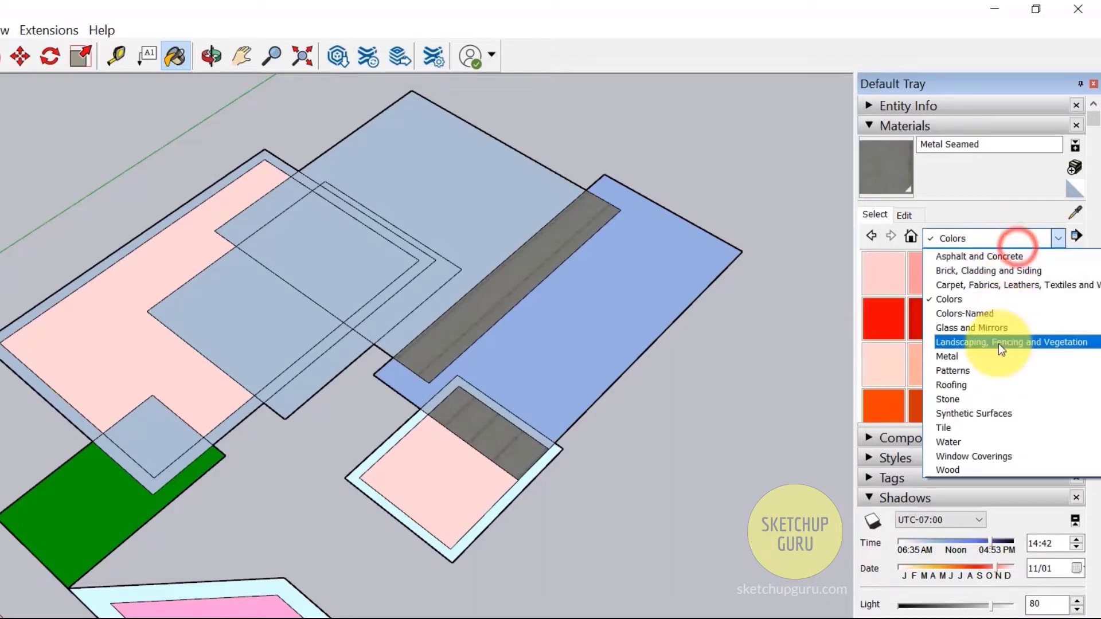
left_click(999, 342)
left_click(680, 265)
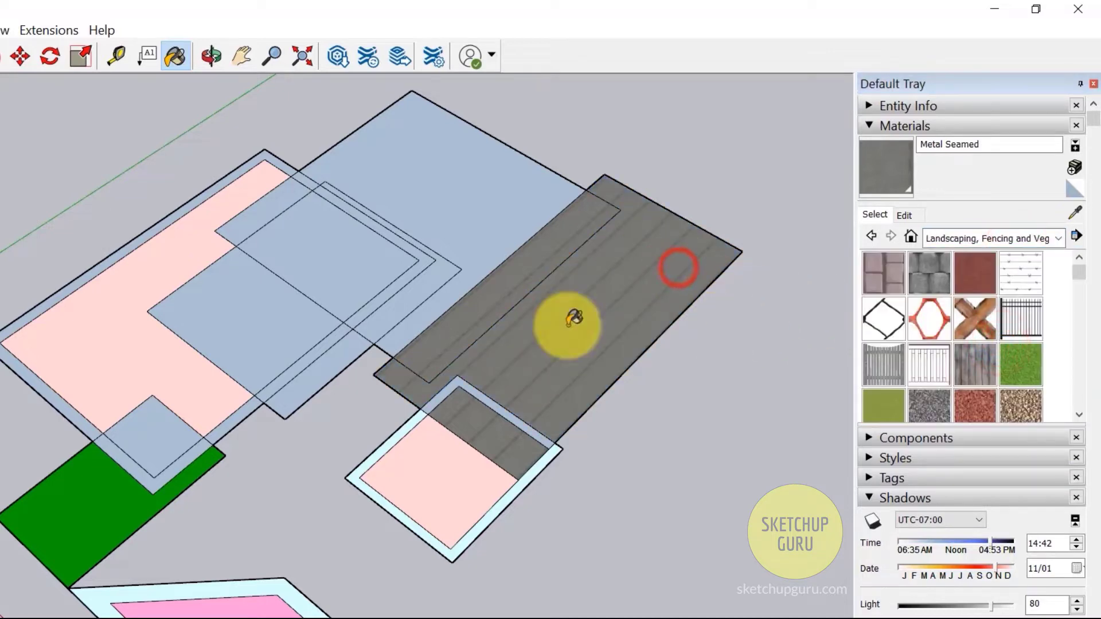
- Repaint the rectangle overlapping the small square with Fencing Chain Link
left_click(958, 239)
left_click(882, 322)
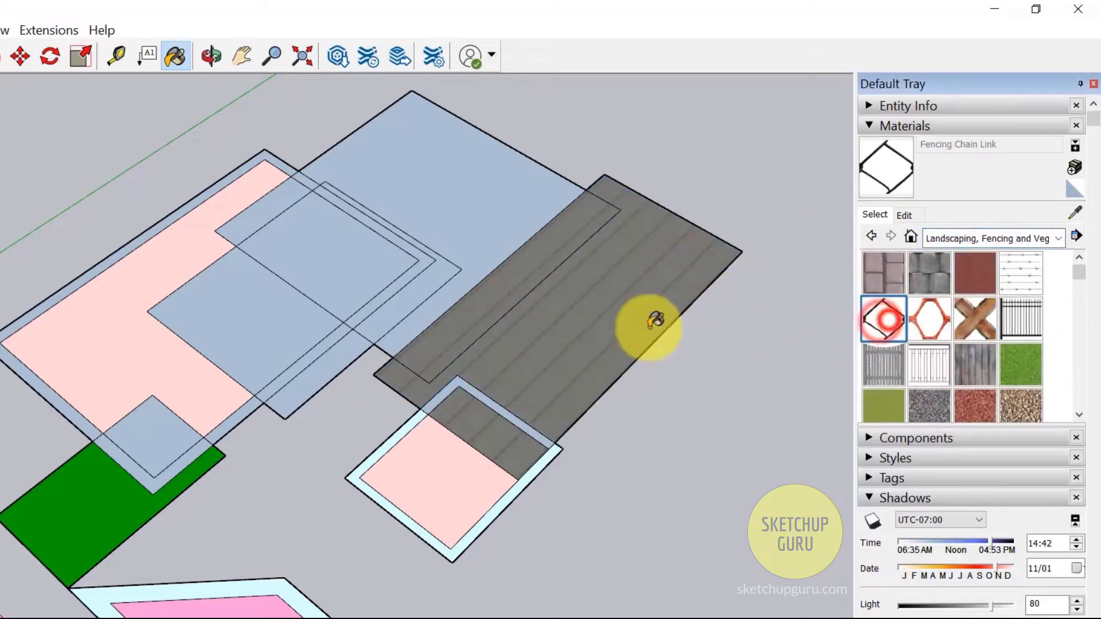
scroll(590, 448, "down", 10)
- Paint the large back rectangle with Grass Light Green and its overlap with the framed rectangle with Pavers with Grass Brick
left_click(888, 401)
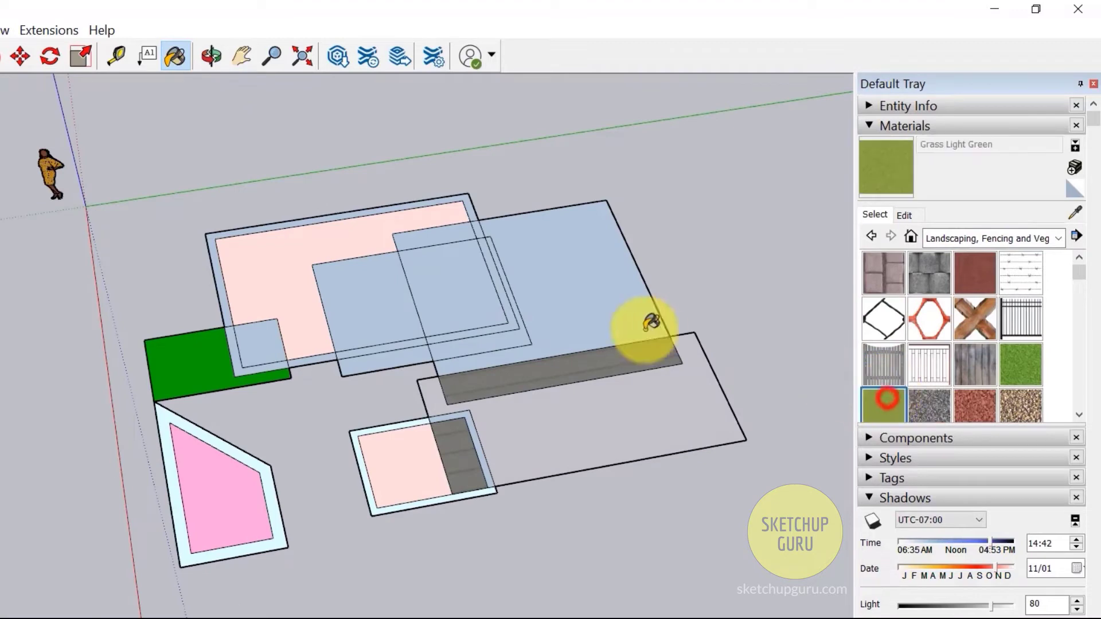
left_click(609, 316)
scroll(958, 371, "down", 3)
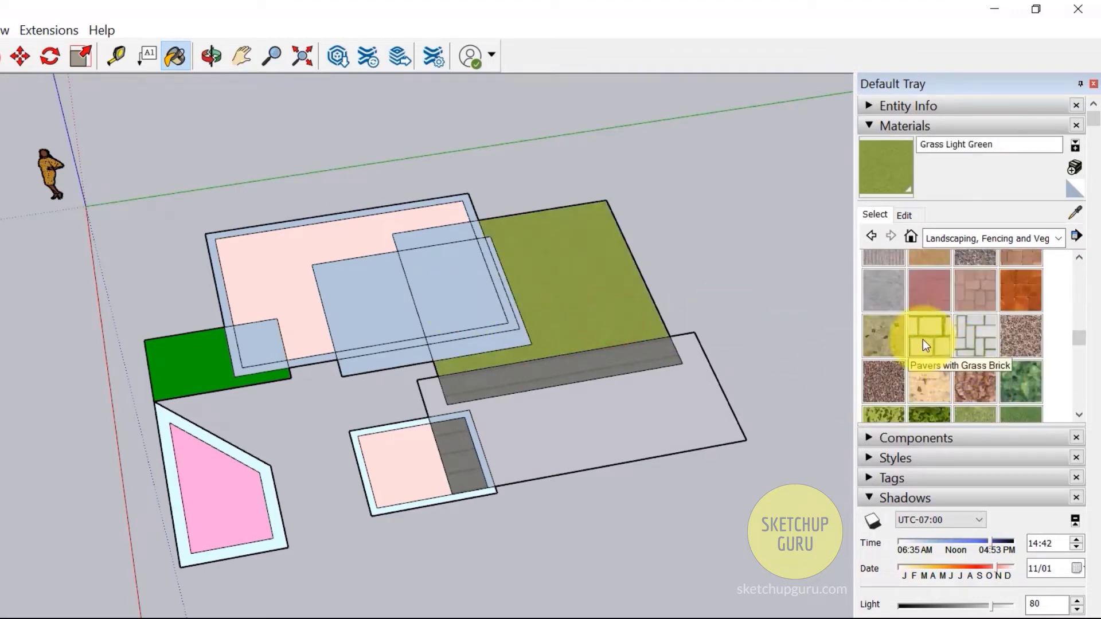
left_click(930, 336)
left_click(459, 285)
- Paint the face beside the grass pavers with a dark gravel texture and the small green rectangle with Wood Fence with Lattice
left_click(896, 381)
left_click(382, 362)
left_click(213, 360)
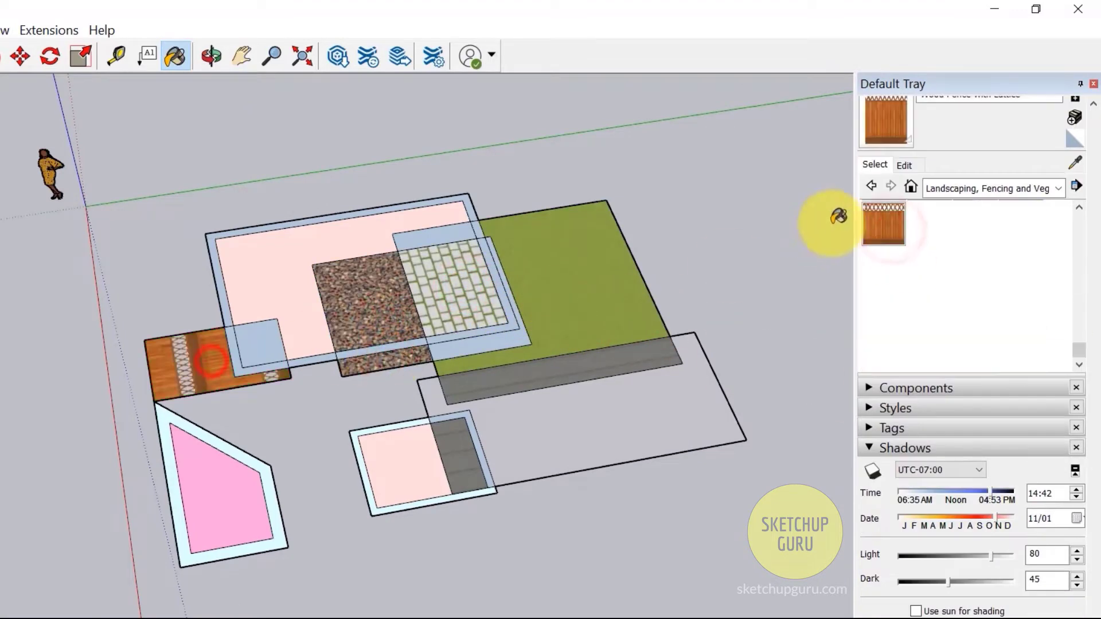
- Paint the strips around the grass pavers with fence and Wood collection textures, and the small corner overlap with Wood Lumber ButtJoined
left_click(981, 189)
left_click(967, 418)
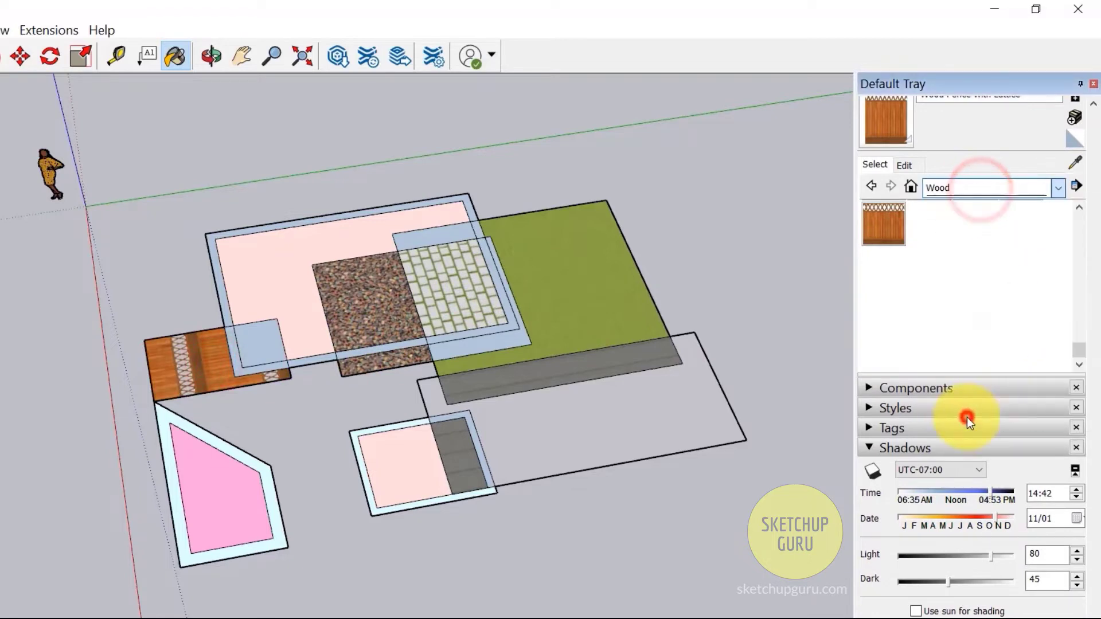
left_click(976, 315)
scroll(449, 346, "up", 2)
scroll(449, 345, "up", 1)
left_click(450, 340)
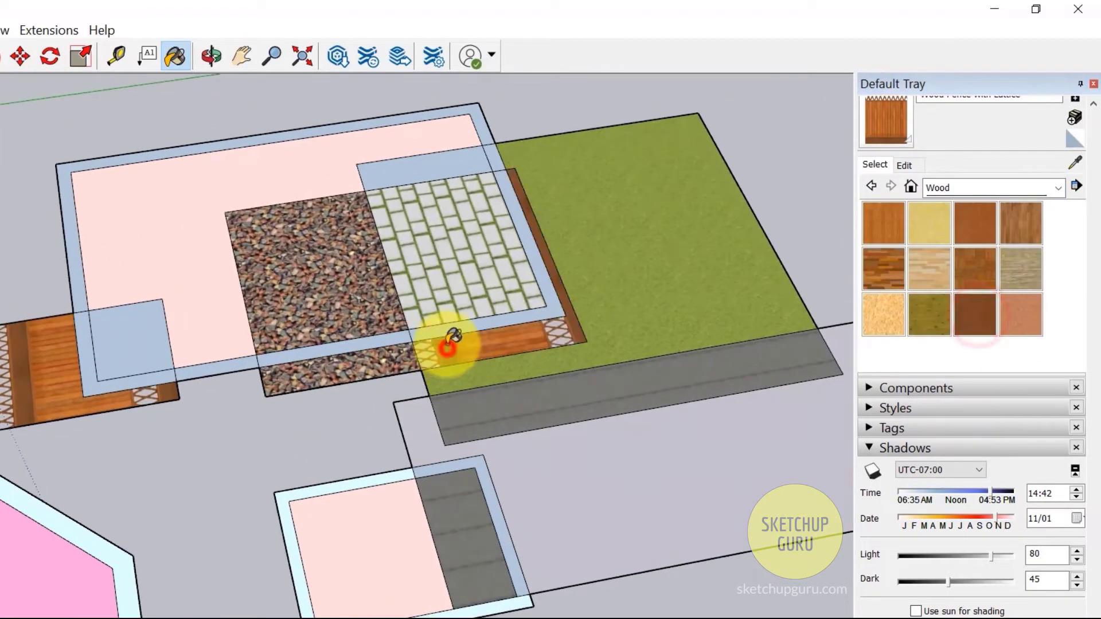
left_click(482, 324)
left_click(410, 170)
- From the Roofing collection, paint the frame's back section with dark gray shingles and its front section with Roofing Shingles Variable
left_click(964, 183)
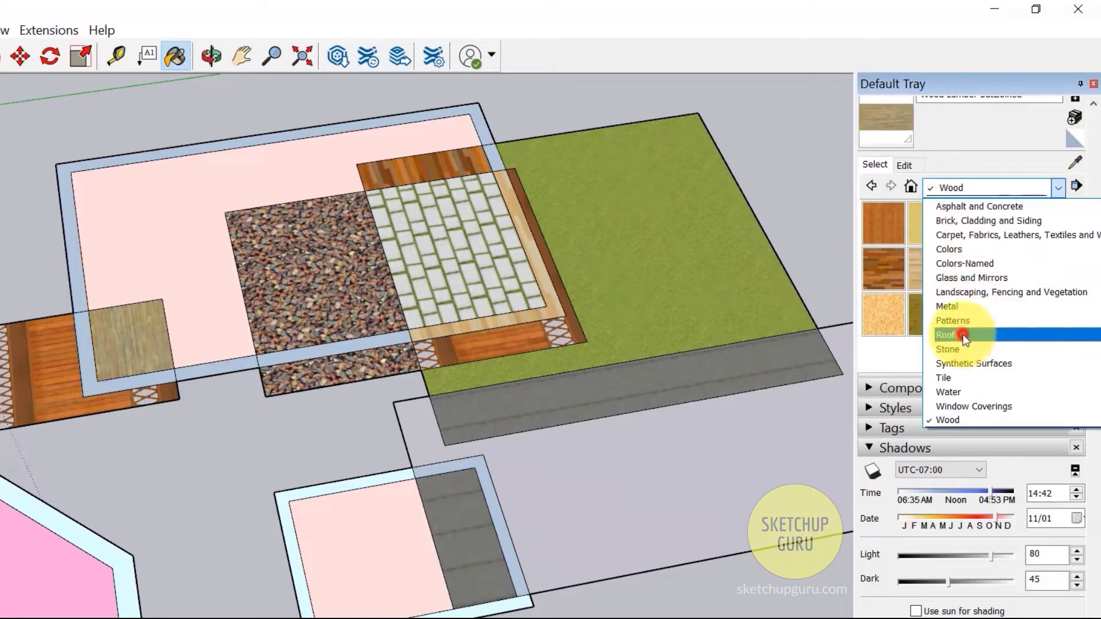
left_click(966, 339)
left_click(884, 269)
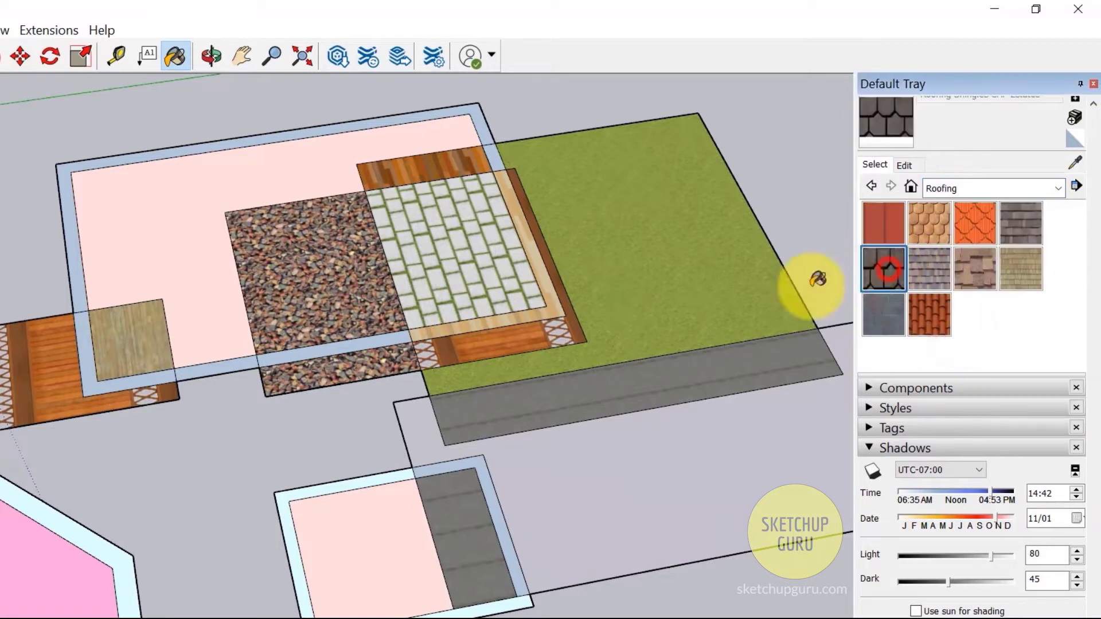
left_click(72, 255)
left_click(982, 267)
left_click(86, 332)
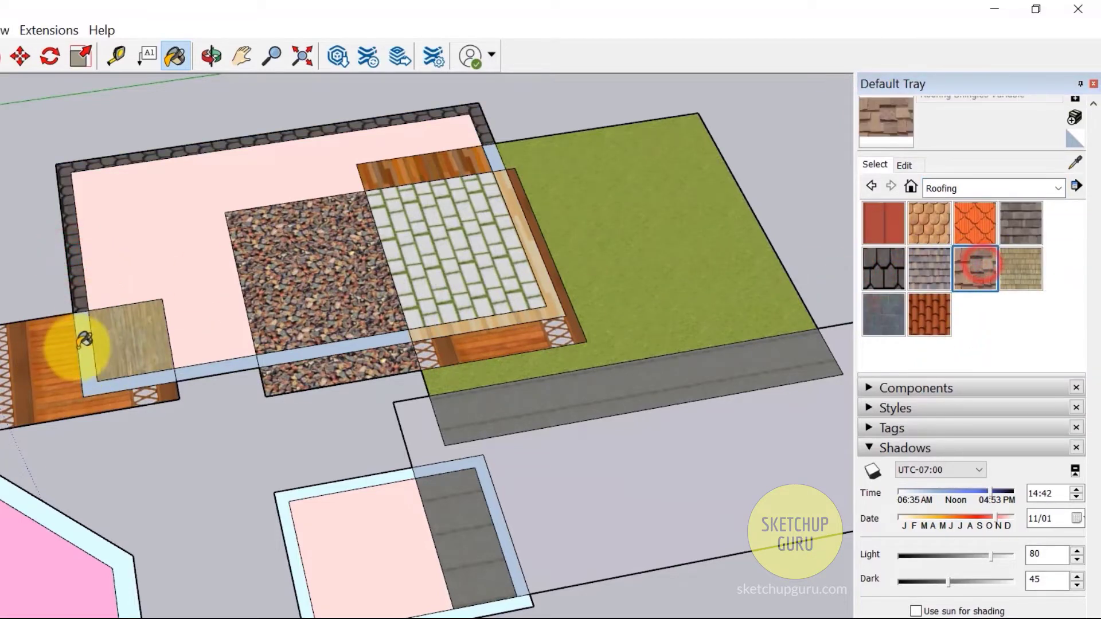
- Open Roofing Shingles Variable for editing, recolor it pale gray on the color wheel and set its opacity to 91
scroll(380, 343, "down", 5)
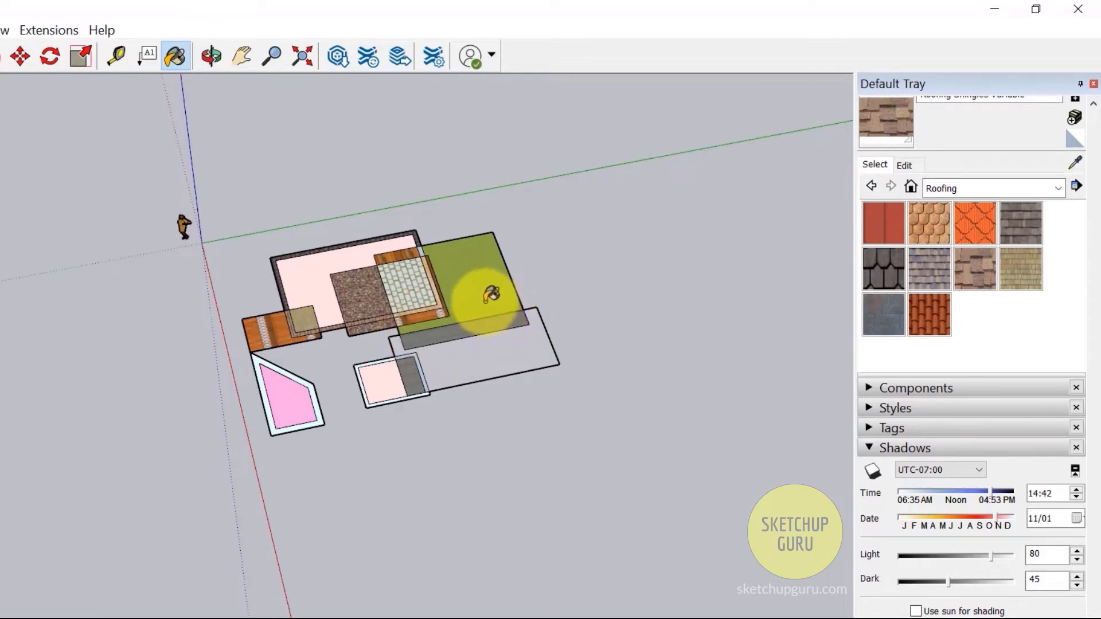
scroll(482, 304, "up", 2)
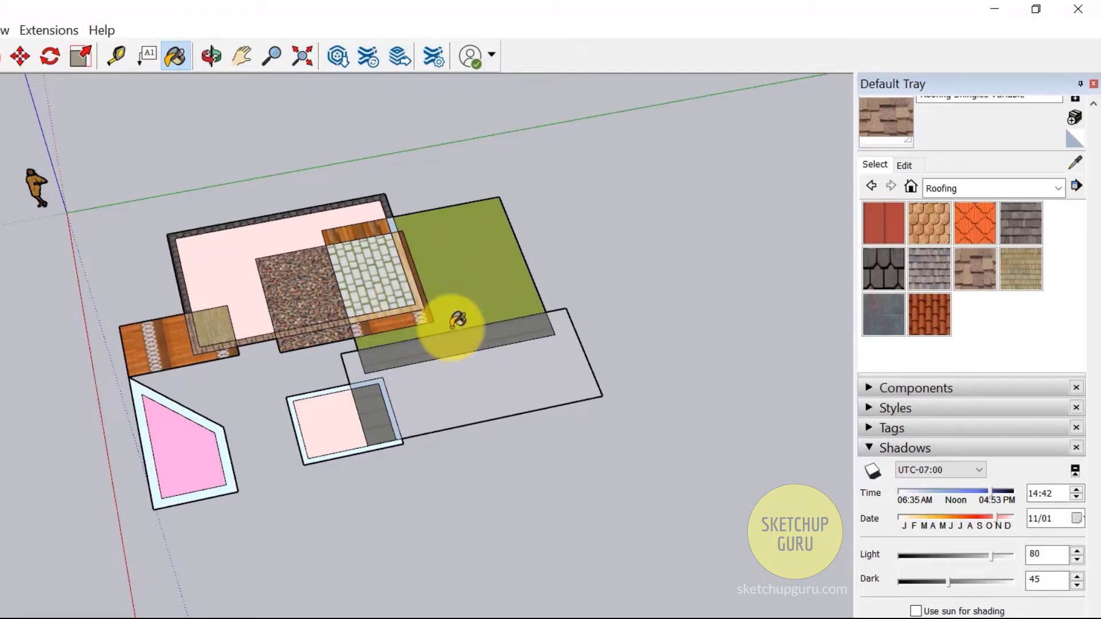
scroll(458, 319, "up", 3)
key("space")
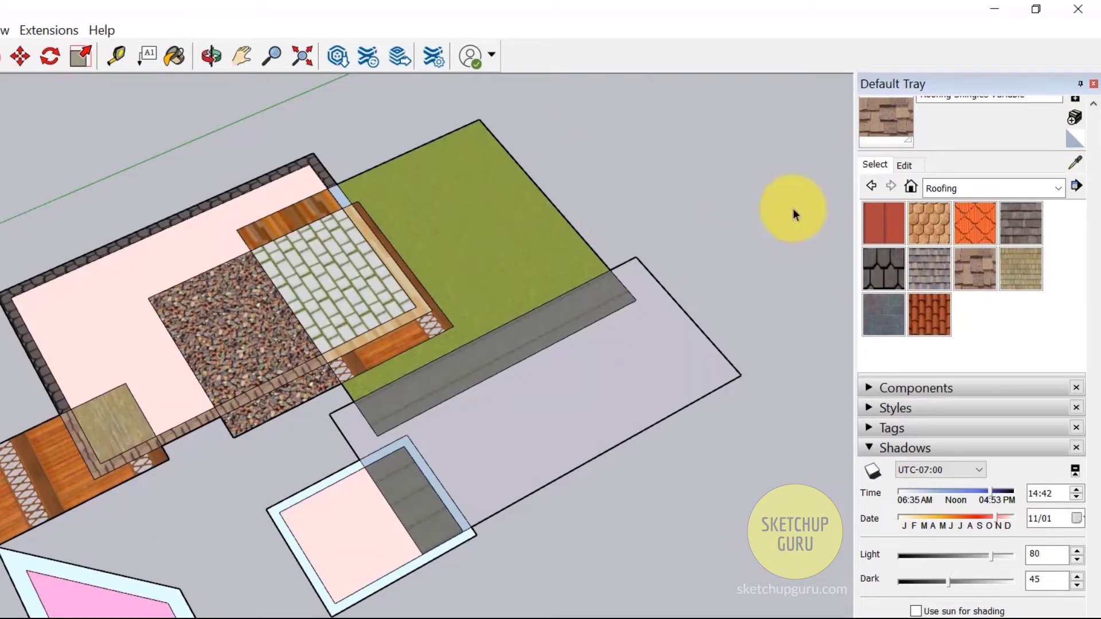
left_click(903, 167)
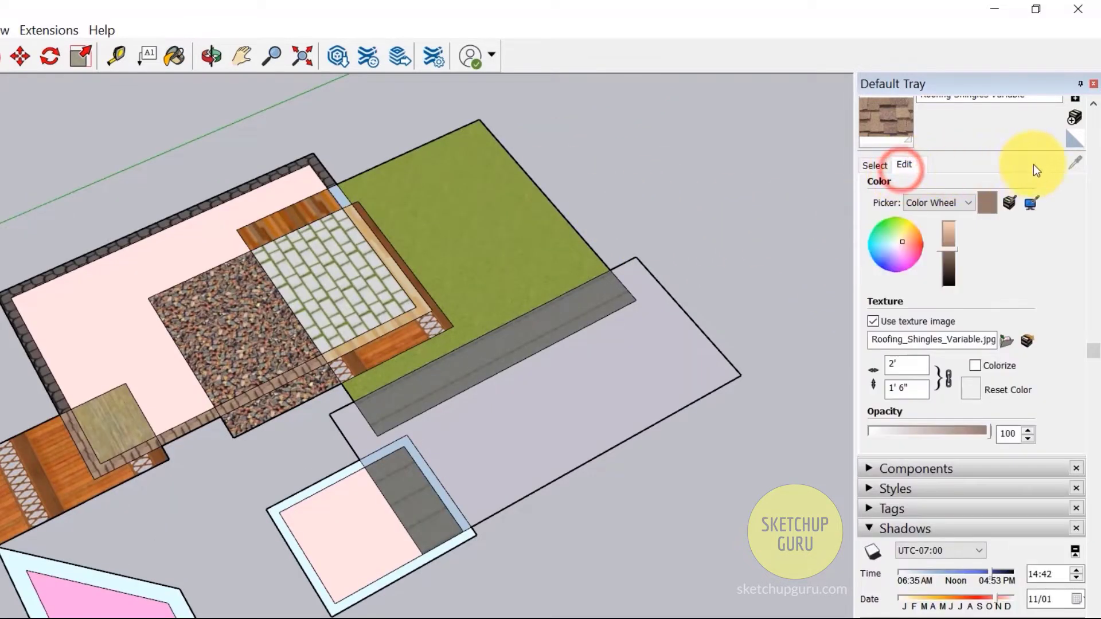
left_click_drag(1092, 351, 1089, 210)
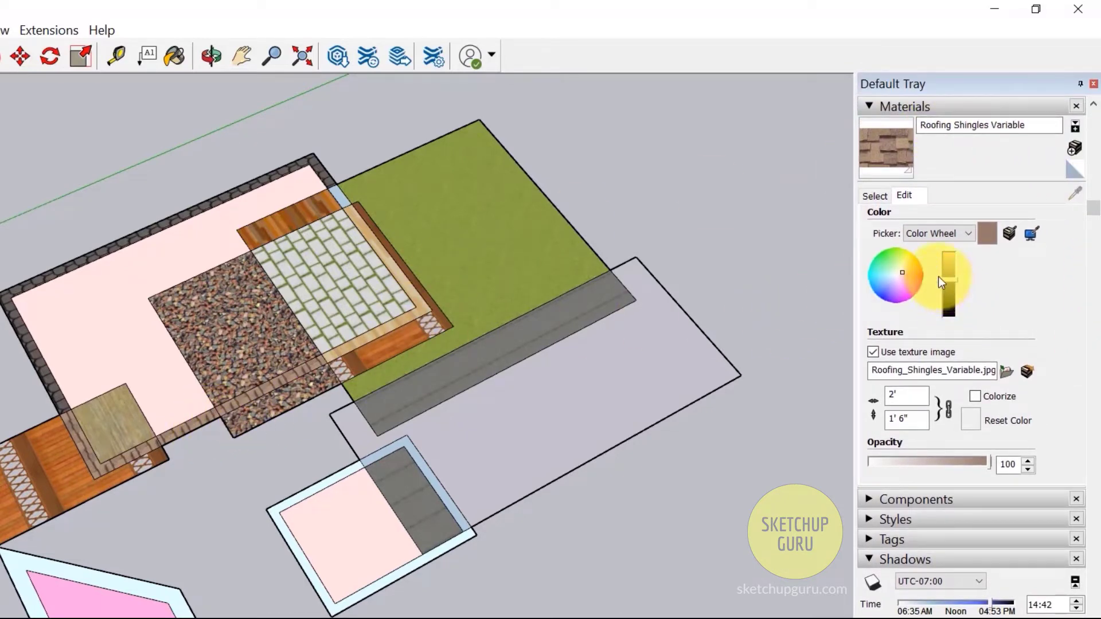
left_click_drag(893, 274, 912, 282)
key("ctrl+z")
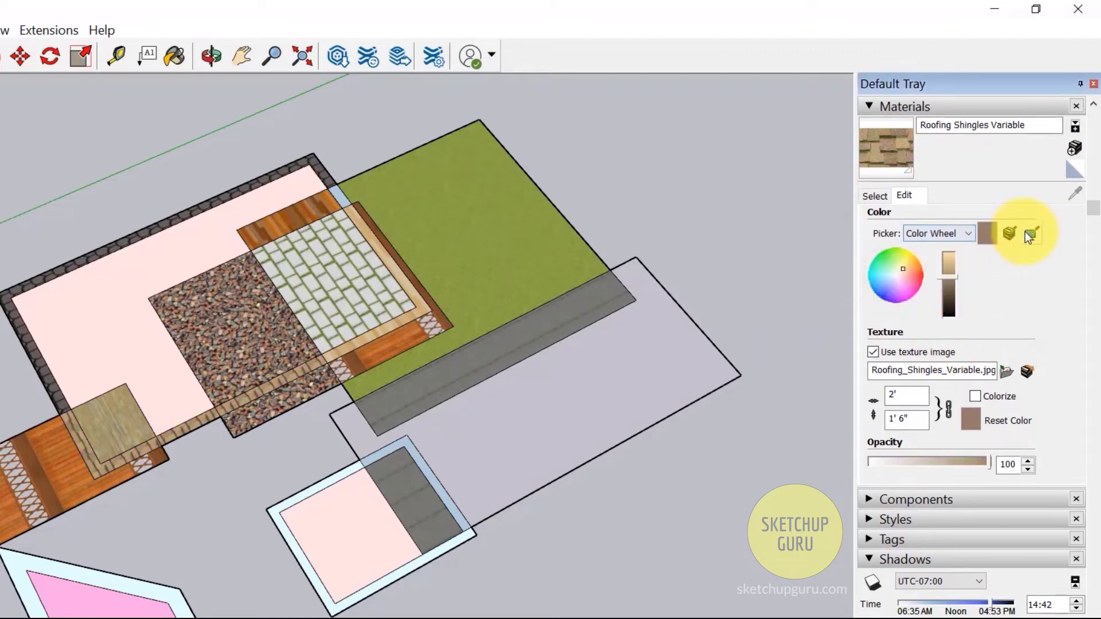
left_click(749, 261)
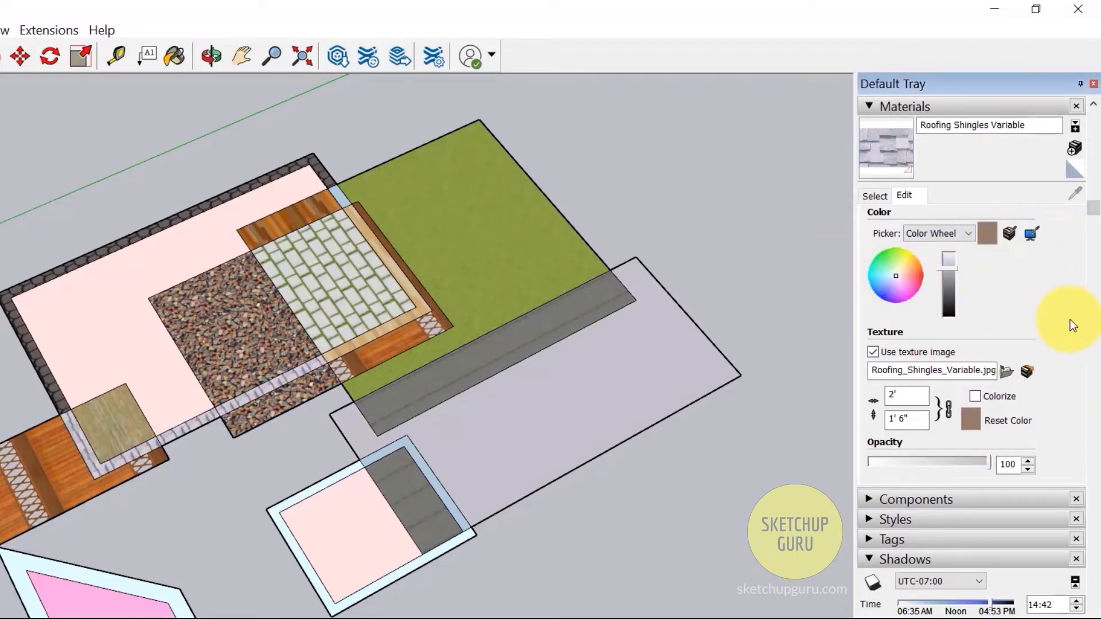
mouse_move(959, 461)
left_mouse_down()
mouse_move(893, 460)
mouse_move(980, 462)
left_mouse_up()
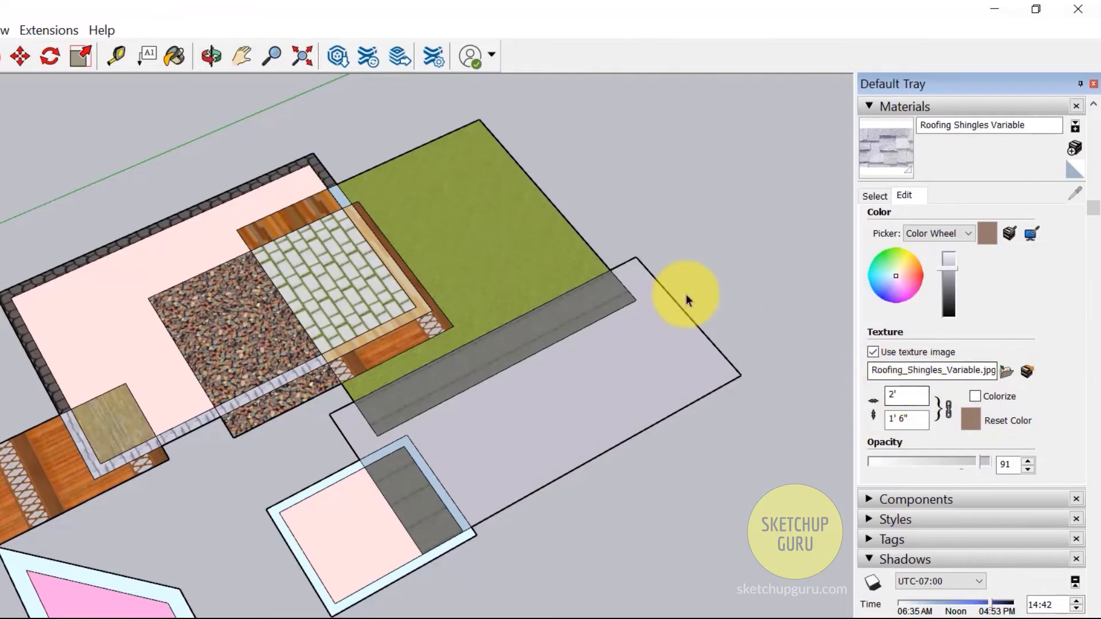
- Sample the Pavers with Grass Brick material from the paved face
middle_click_drag(700, 307, 436, 298)
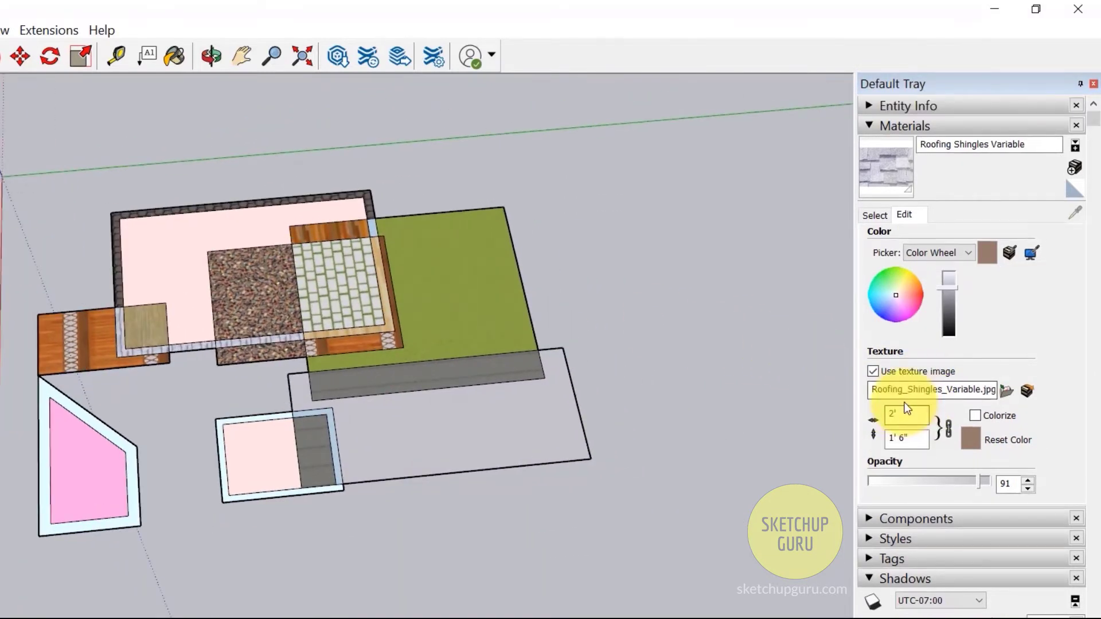
scroll(906, 396, "up", 1)
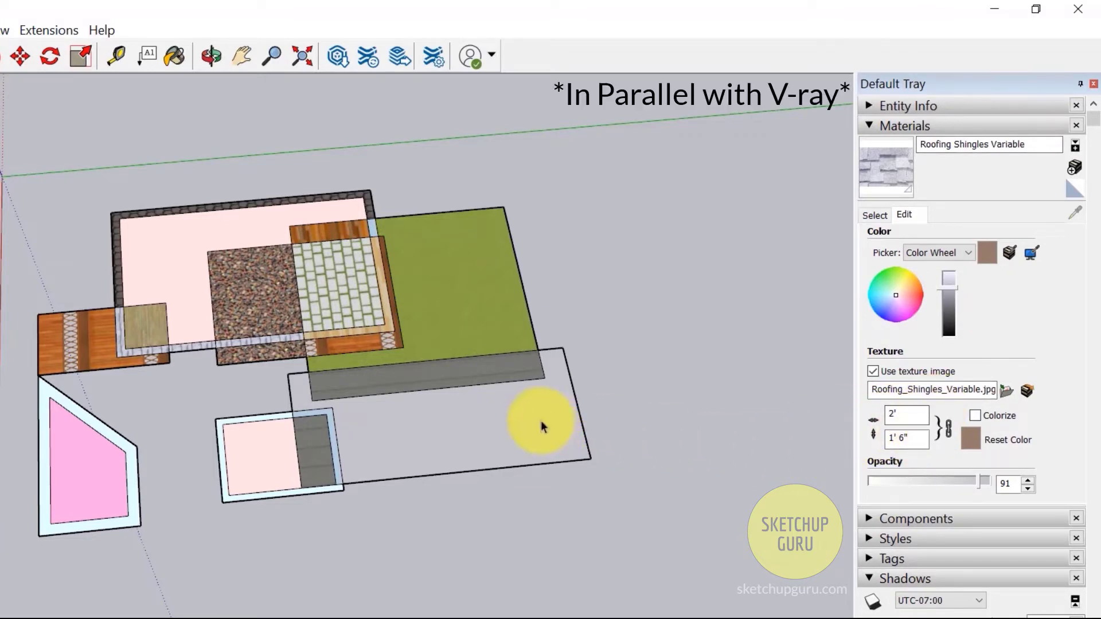
scroll(491, 300, "up", 5)
scroll(70, 303, "up", 2)
scroll(340, 283, "up", 1)
scroll(339, 283, "down", 4)
scroll(105, 388, "up", 5)
scroll(177, 393, "down", 3)
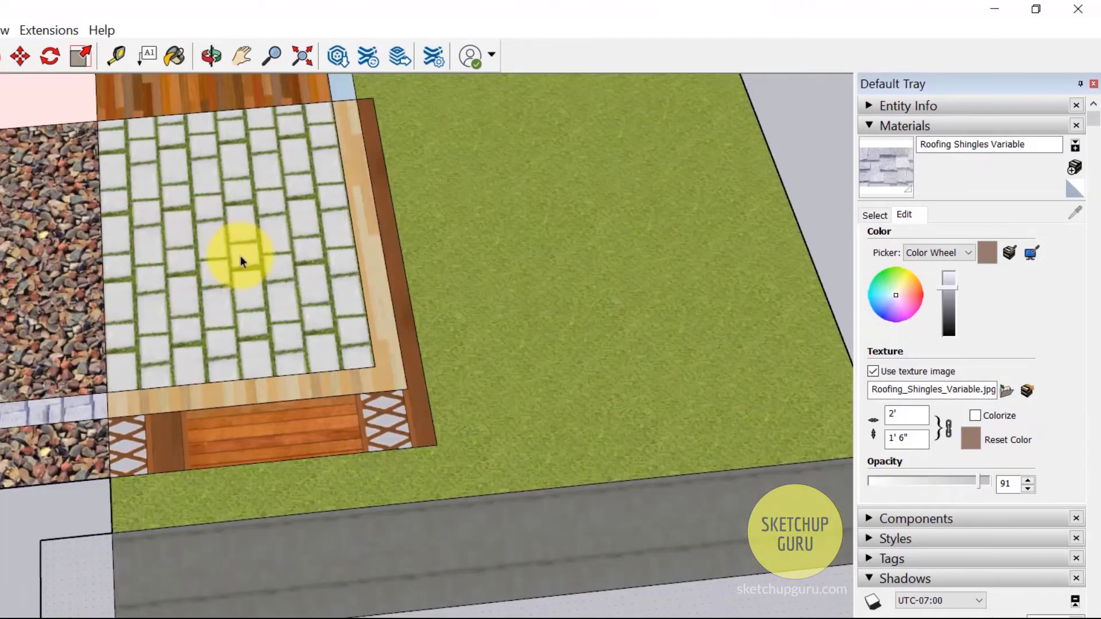
left_click(868, 217)
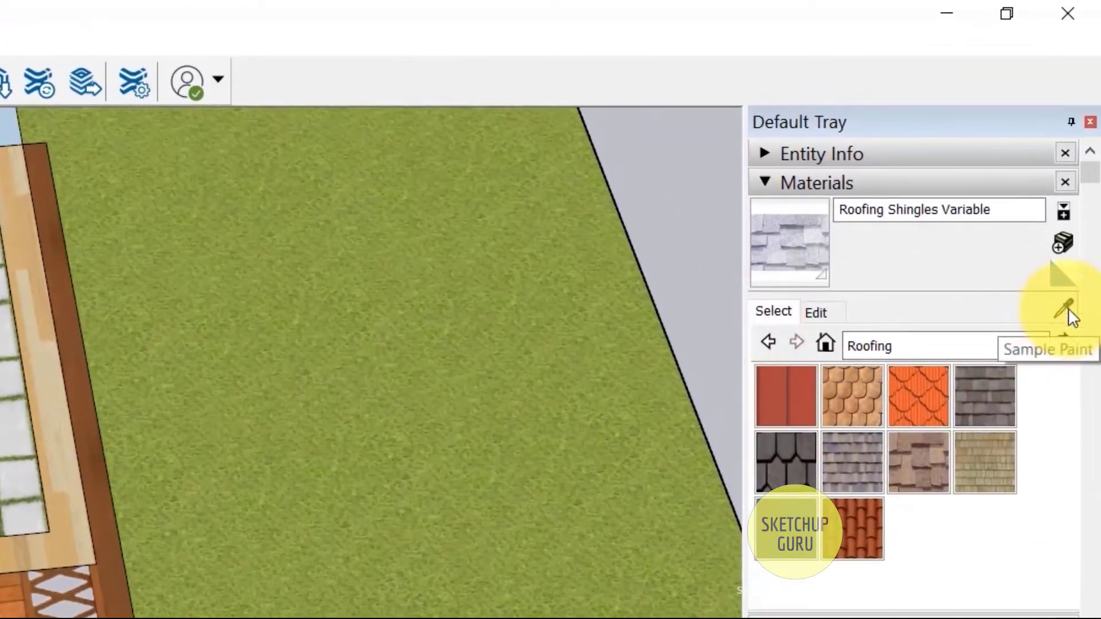
left_click(1068, 308)
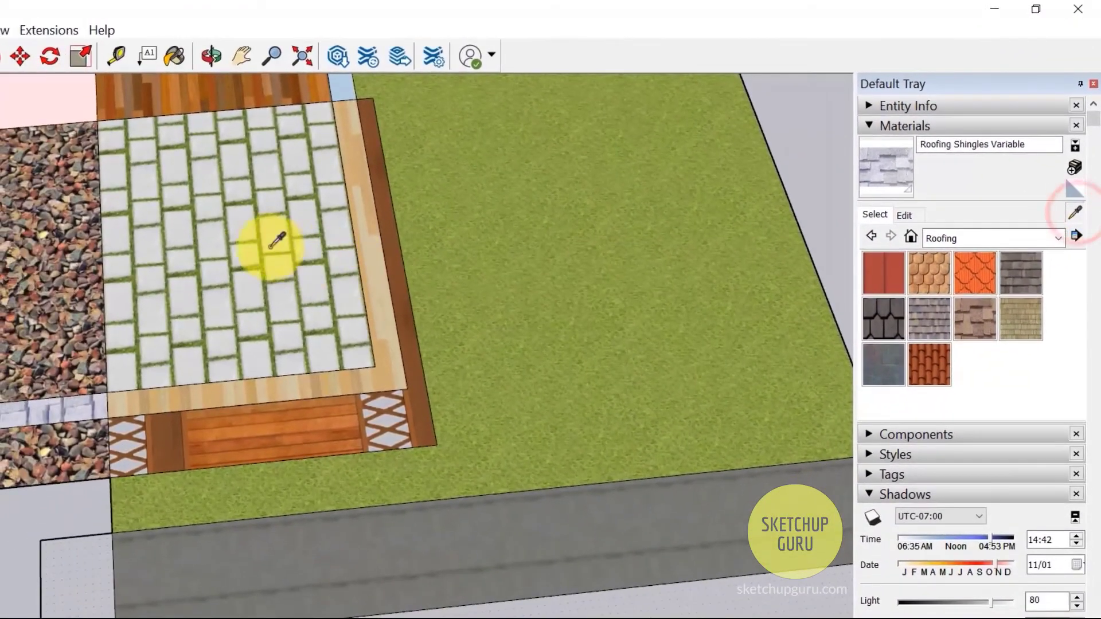
left_click(265, 243)
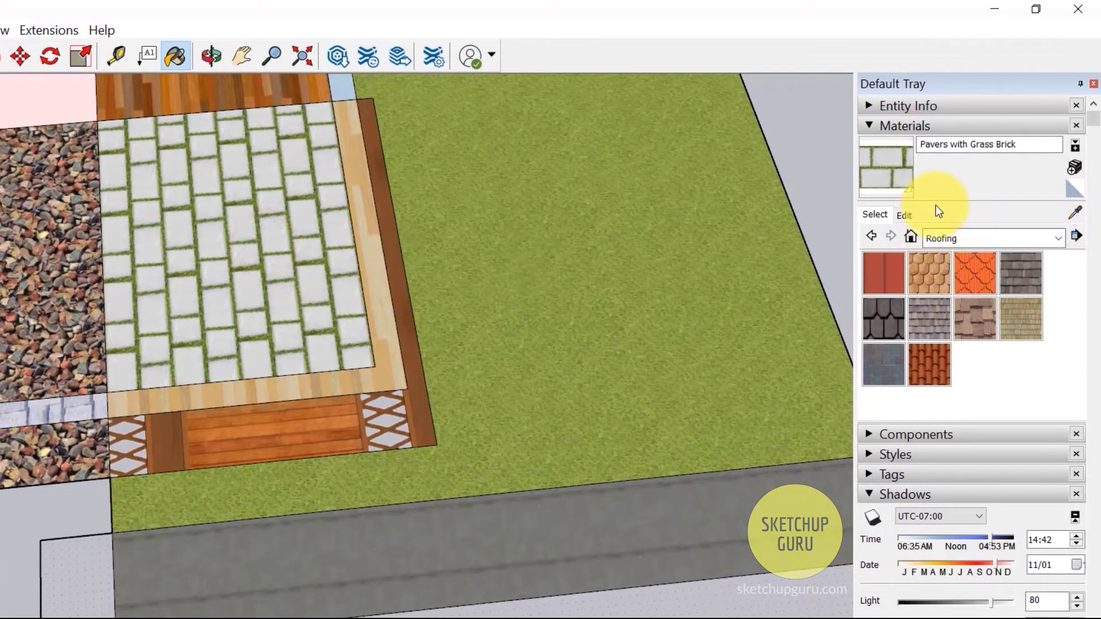
- Open the sampled paver material for editing and set its texture width to 1'
left_click(904, 215)
double_click(897, 413)
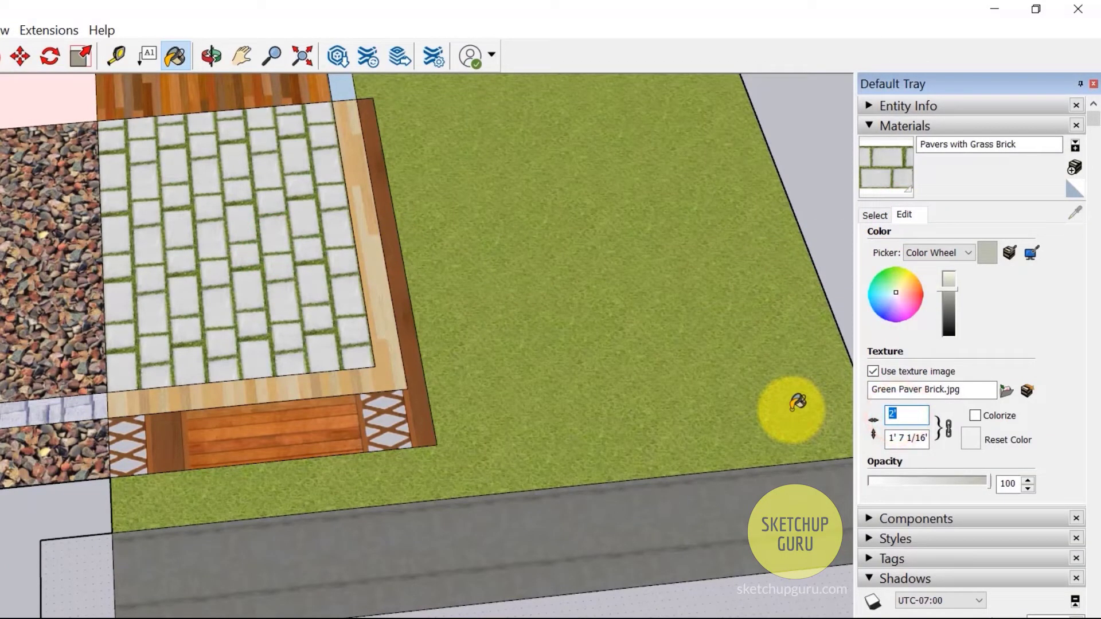
type("1'")
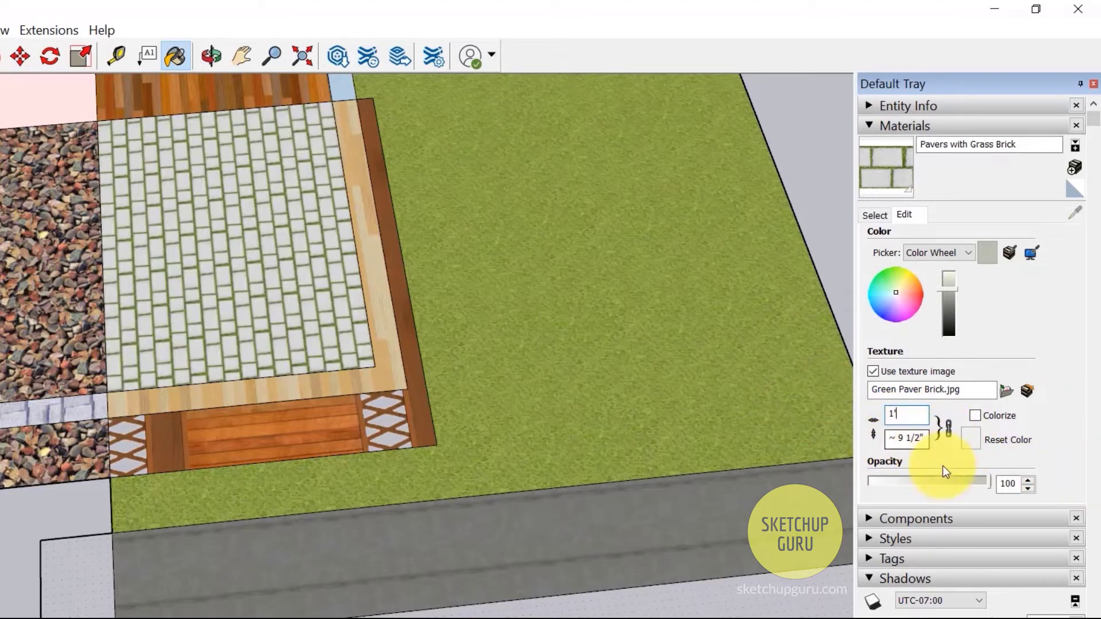
- Unlock the paver texture's aspect ratio and set its height to about 5/8" independently of the width
left_click(947, 429)
left_click(892, 438)
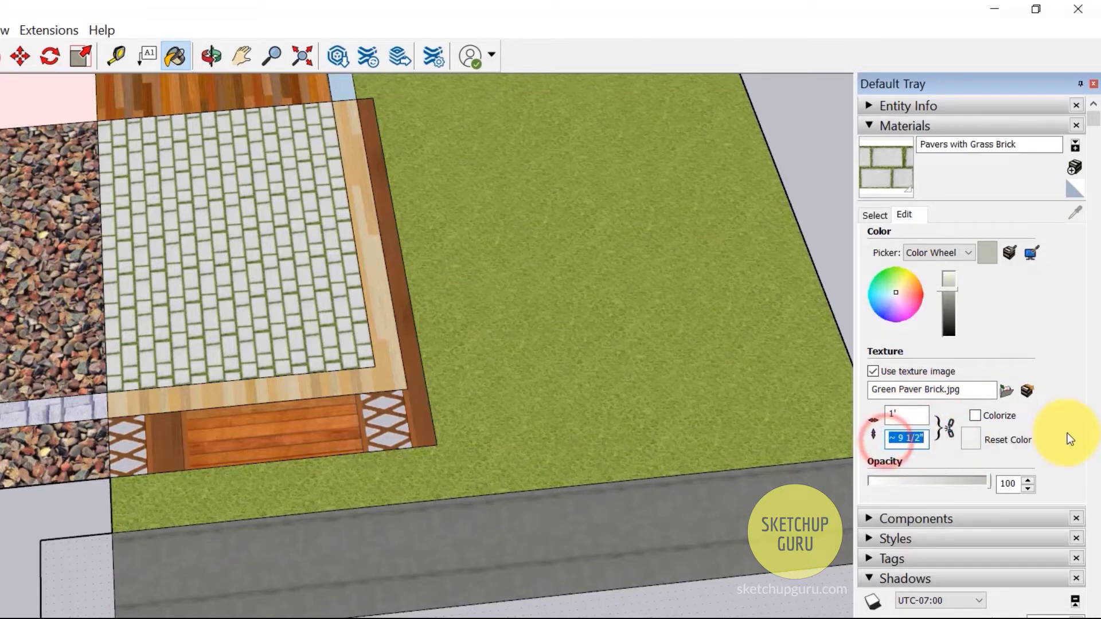
type("2'")
key("Return")
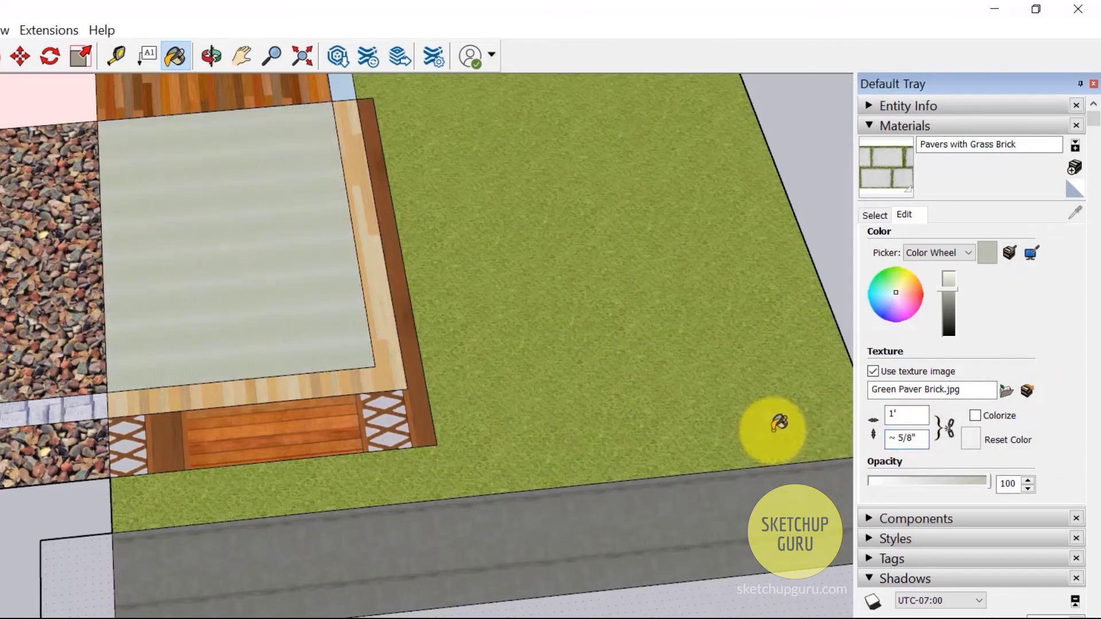
scroll(345, 344, "up", 5)
scroll(504, 376, "down", 4)
- Relock the texture's aspect ratio and undo the paver texture's size changes
left_click(949, 428)
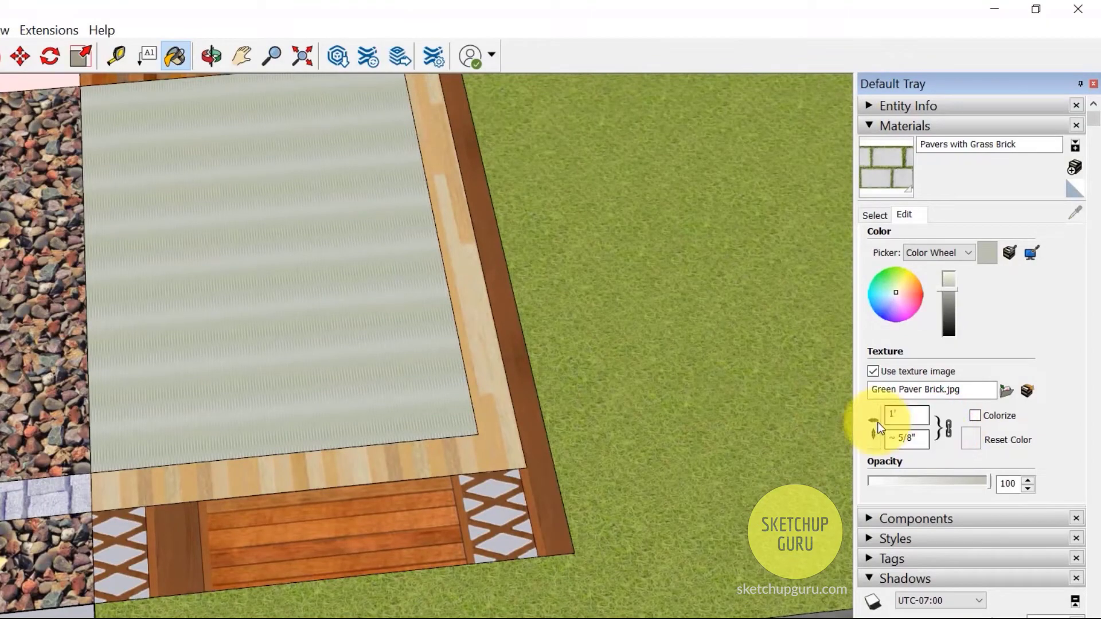
key("alt+BackSpace")
middle_click_drag(516, 264, 209, 342)
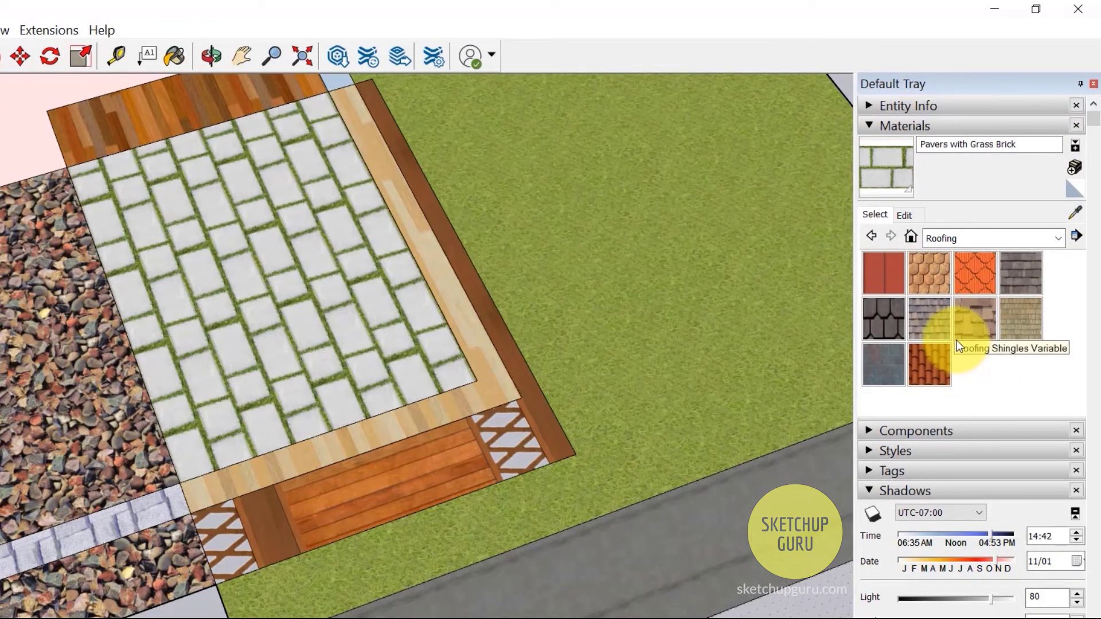
- Show the In Model collection and look through the materials stored in the model
left_click(911, 237)
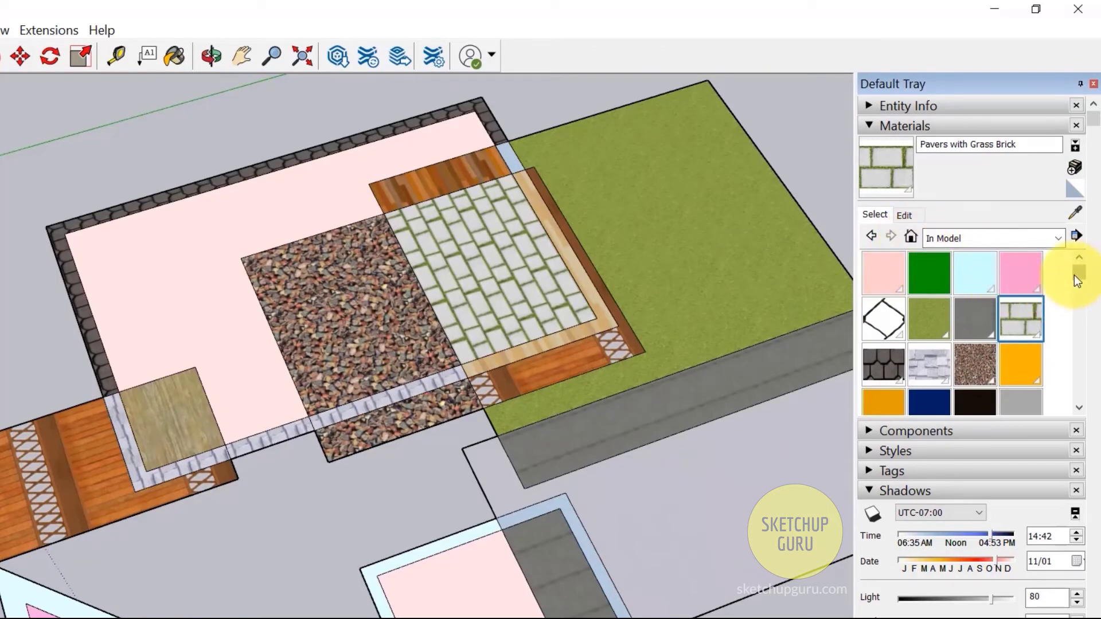
left_click_drag(1075, 274, 1079, 337)
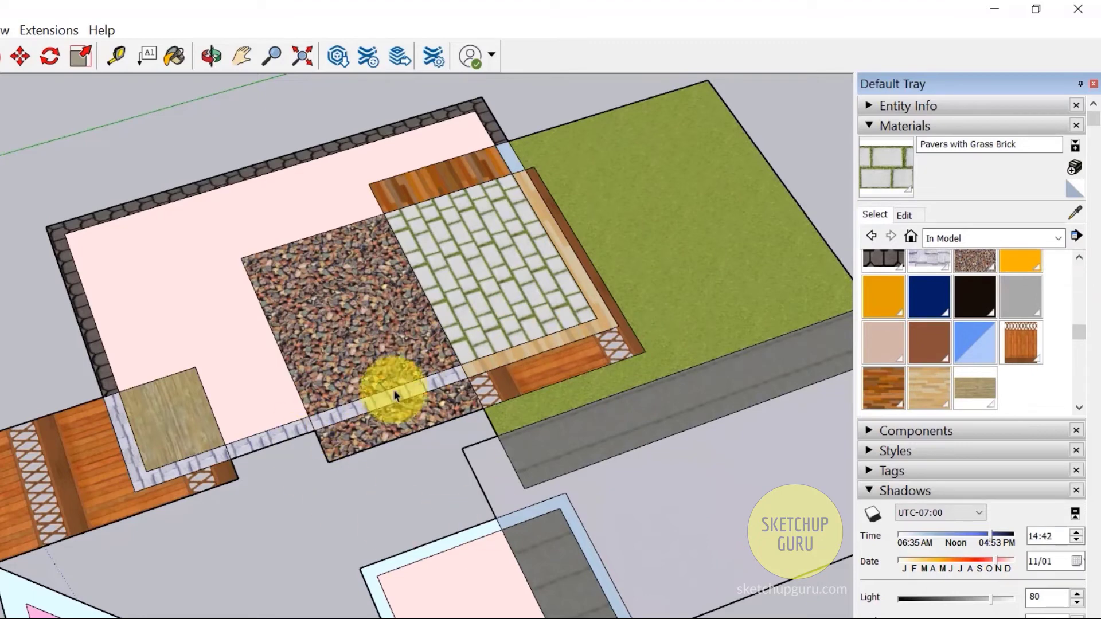
left_click(912, 235)
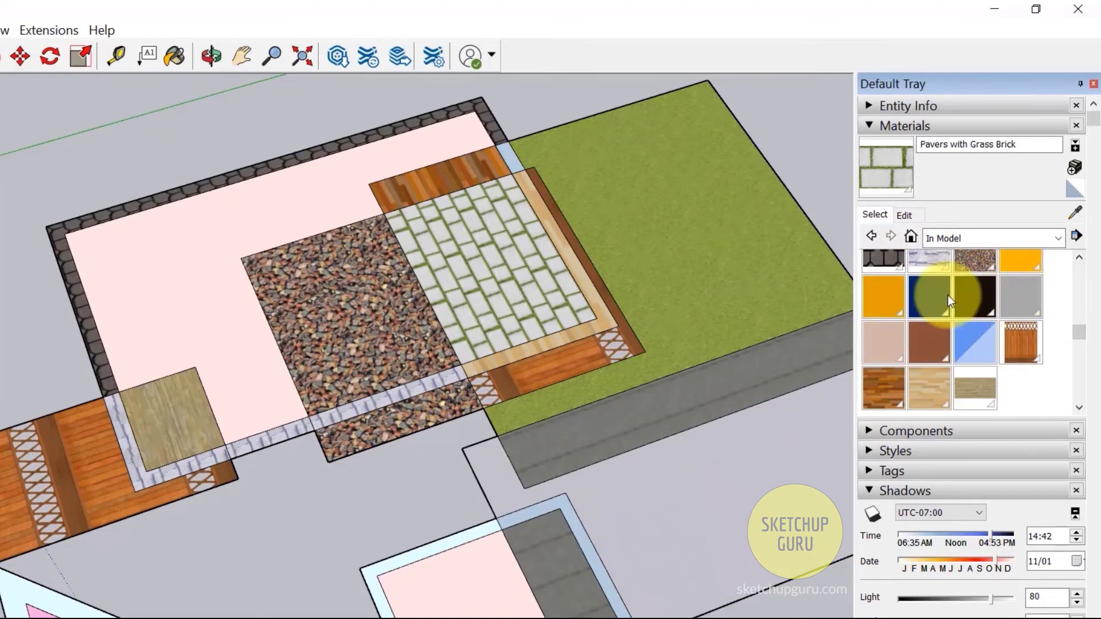
- Switch the material swatches to extra large thumbnails and back to large thumbnails
left_click(1076, 237)
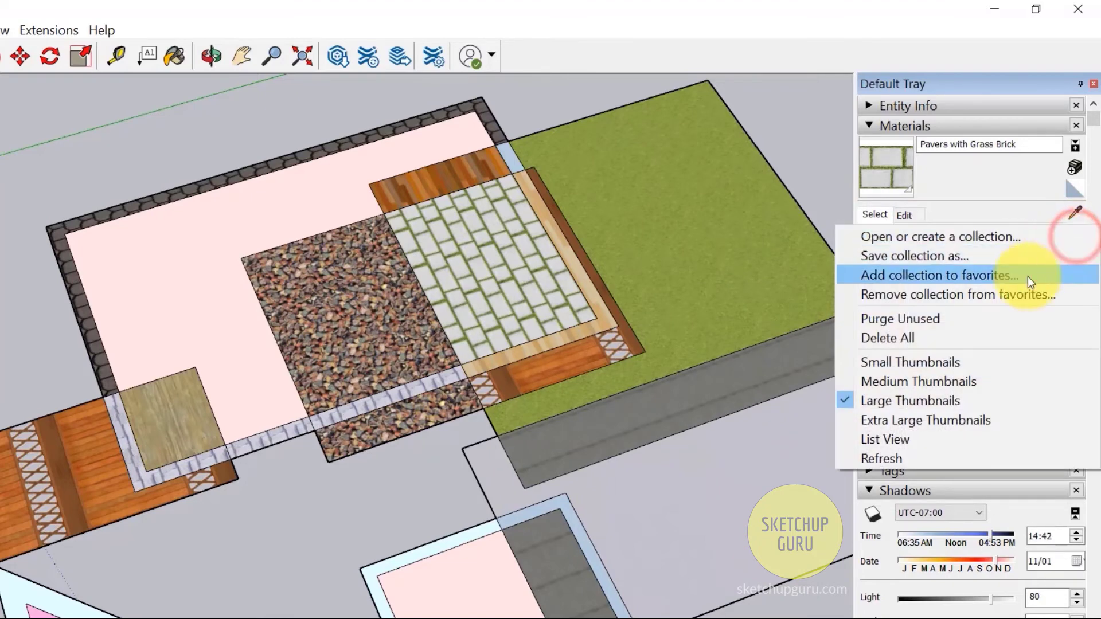
left_click(916, 421)
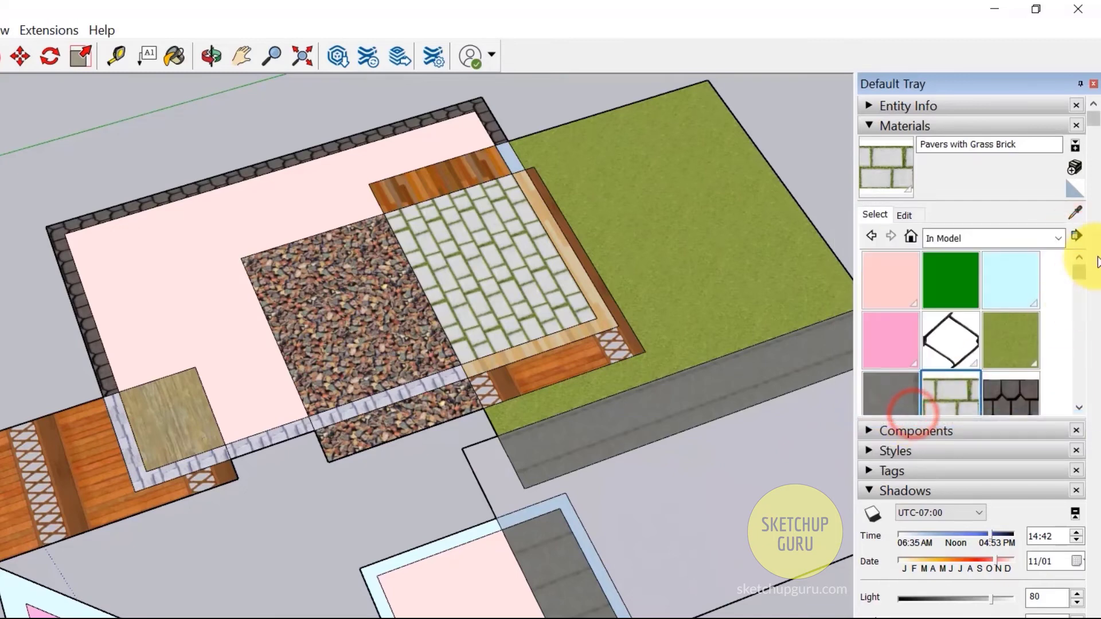
left_click(1076, 237)
left_click(931, 401)
left_click(1077, 236)
left_click(1076, 236)
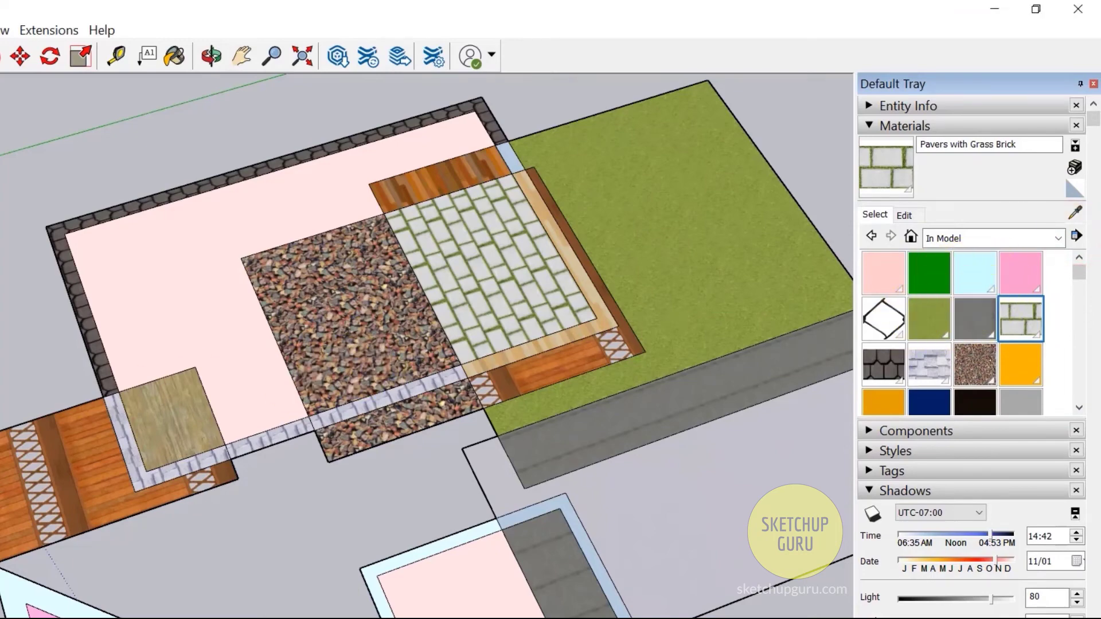
- Delete the large unpainted front rectangle together with its leftover edges beside the gray strip
scroll(459, 345, "down", 3)
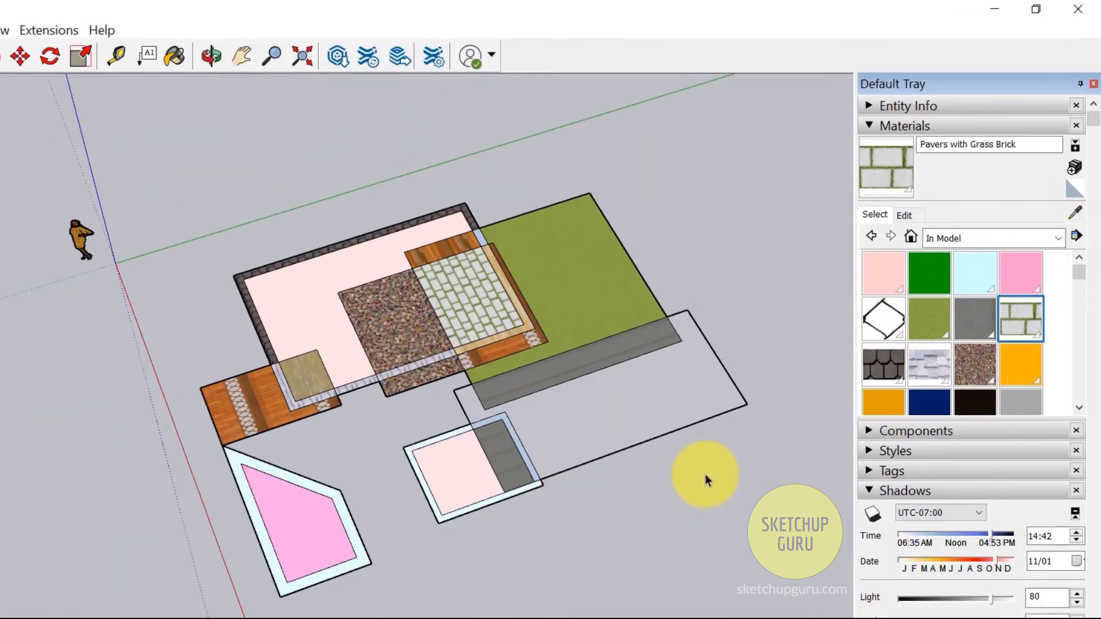
middle_click_drag(705, 472, 681, 556)
left_click_drag(680, 556, 624, 525)
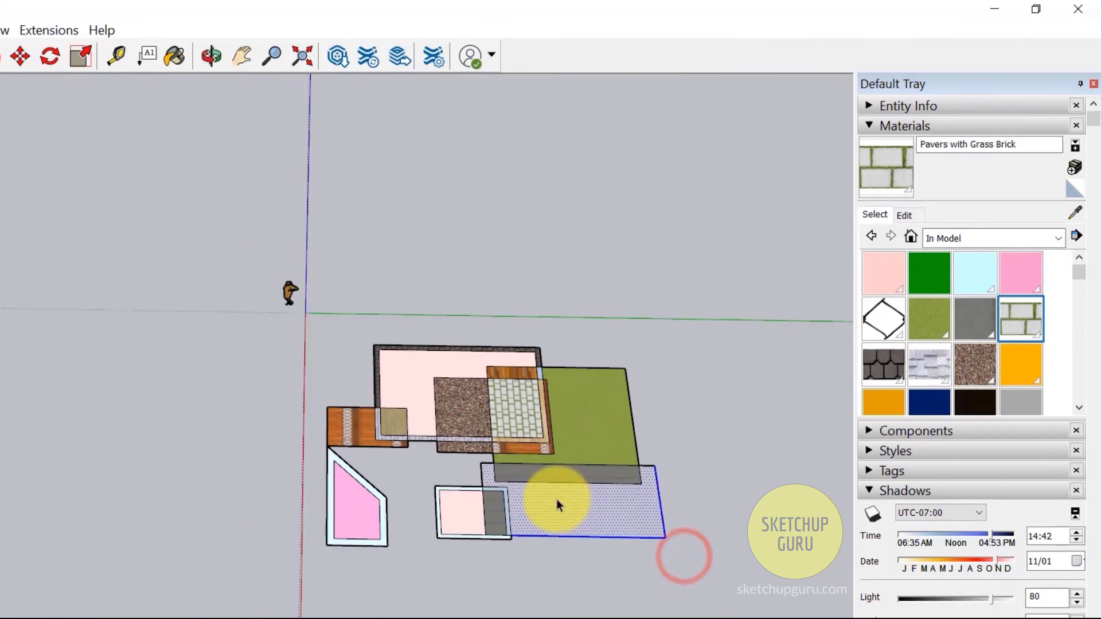
key("Delete")
scroll(682, 479, "up", 1)
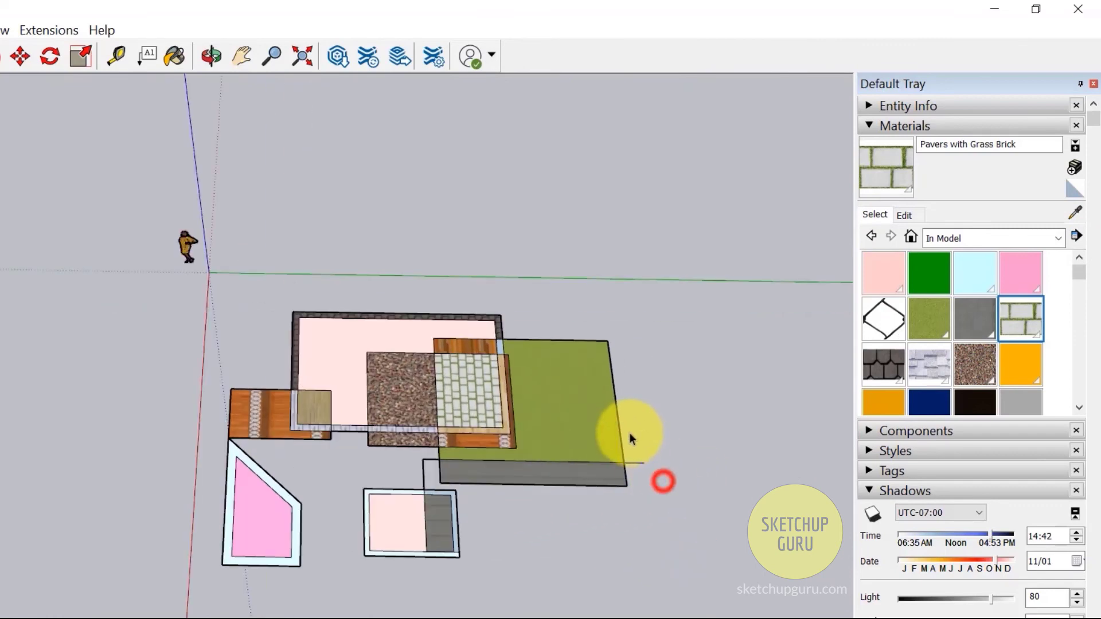
scroll(421, 461, "up", 4)
left_click(442, 468)
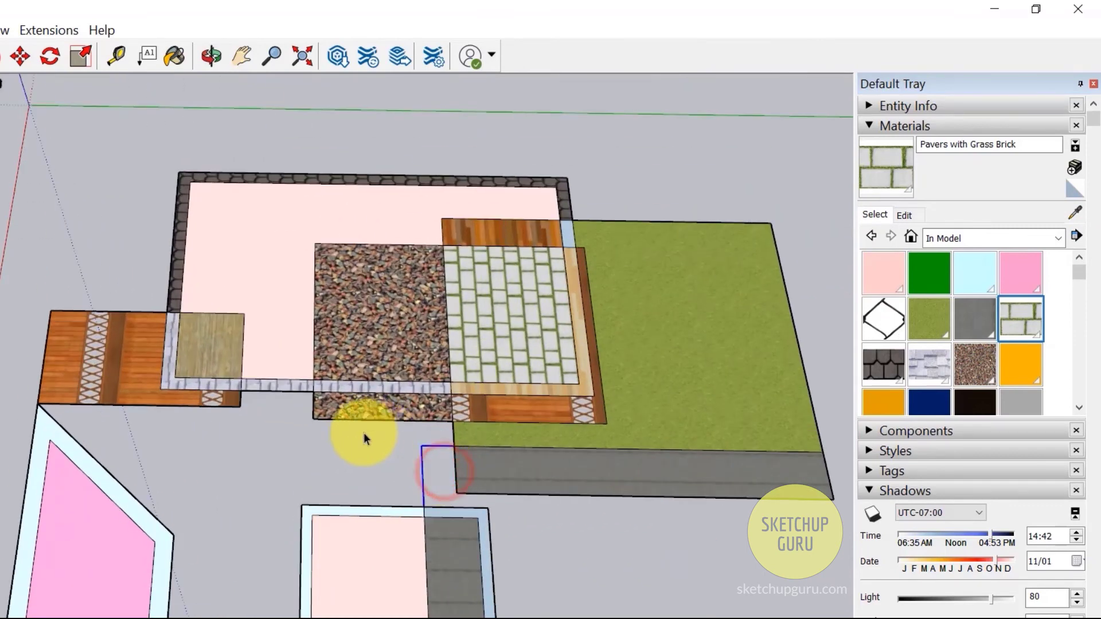
key("Delete")
scroll(381, 449, "down", 3)
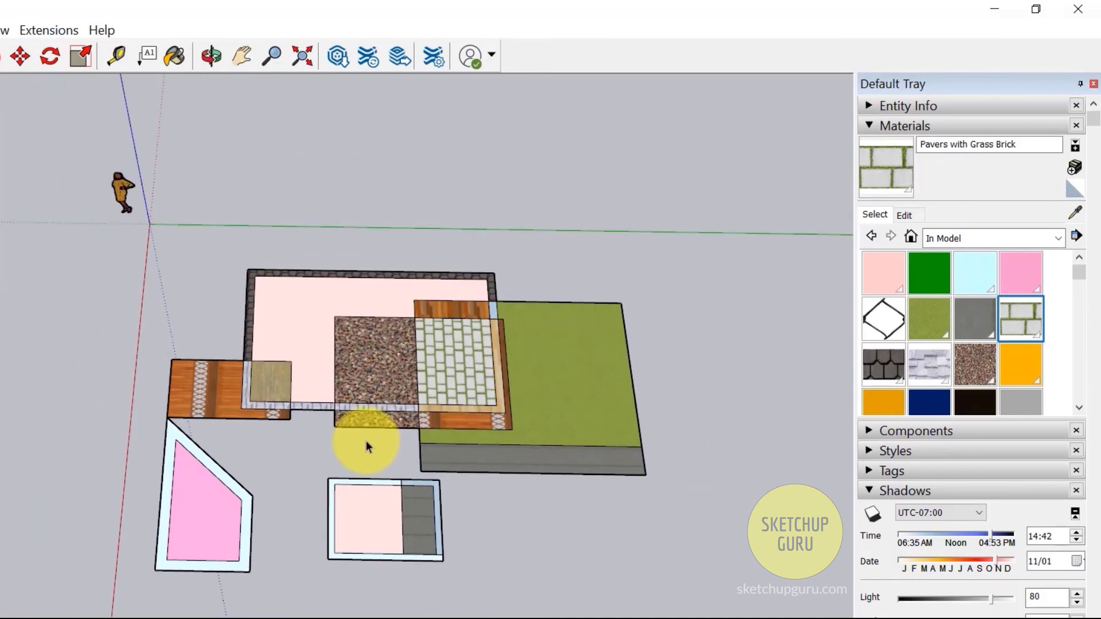
- Purge the unused materials from the In Model collection and look over the remaining swatches
scroll(1032, 373, "down", 3)
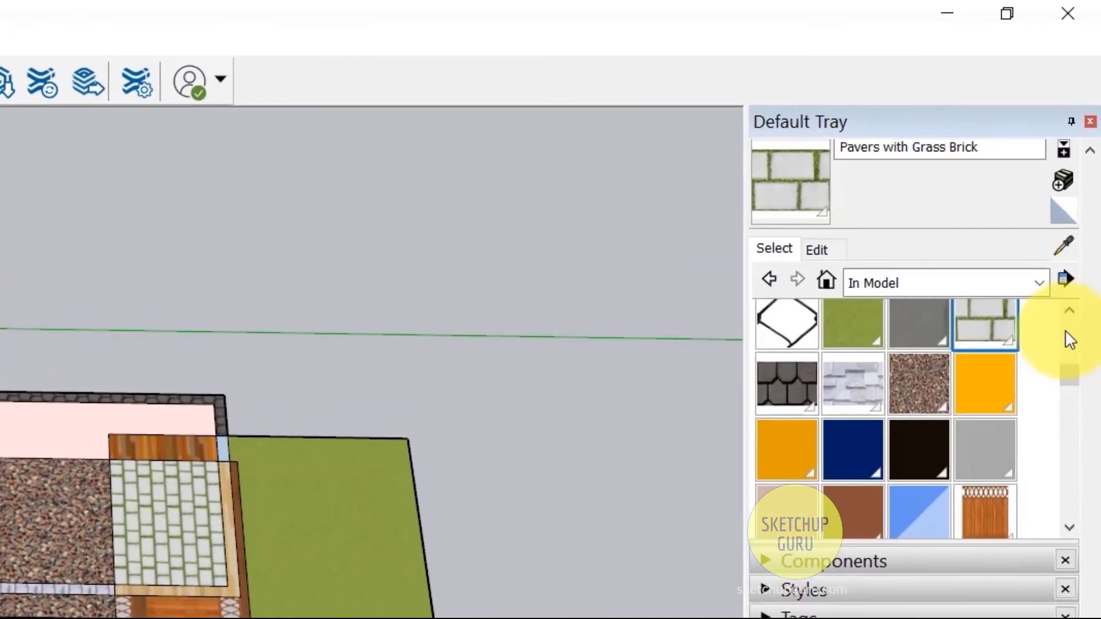
left_click(1066, 281)
left_click(887, 404)
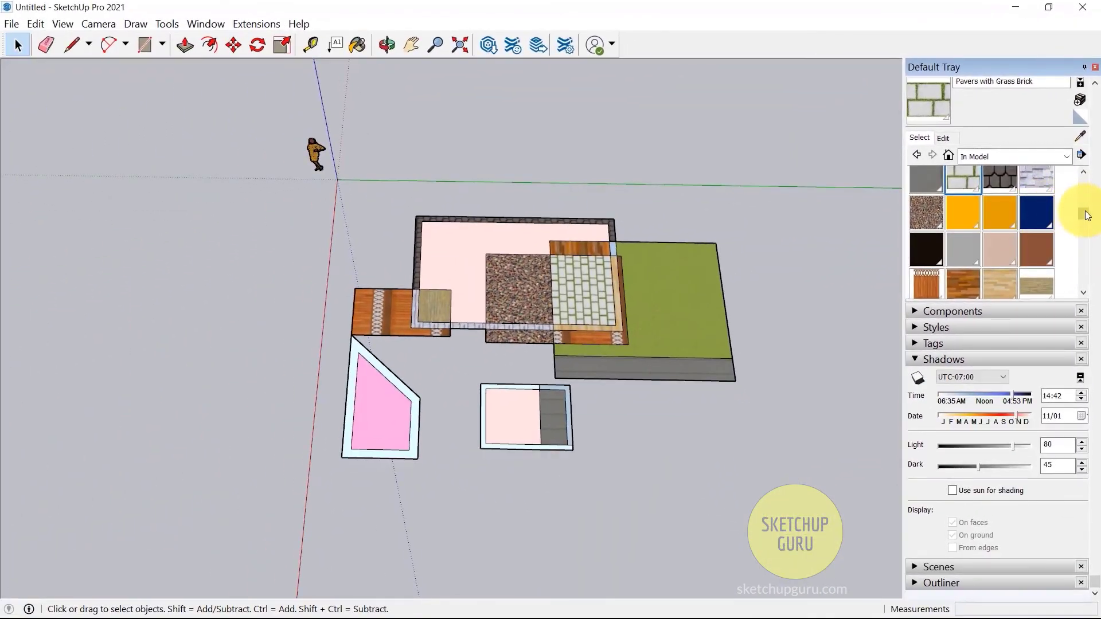
scroll(1074, 316, "up", 2)
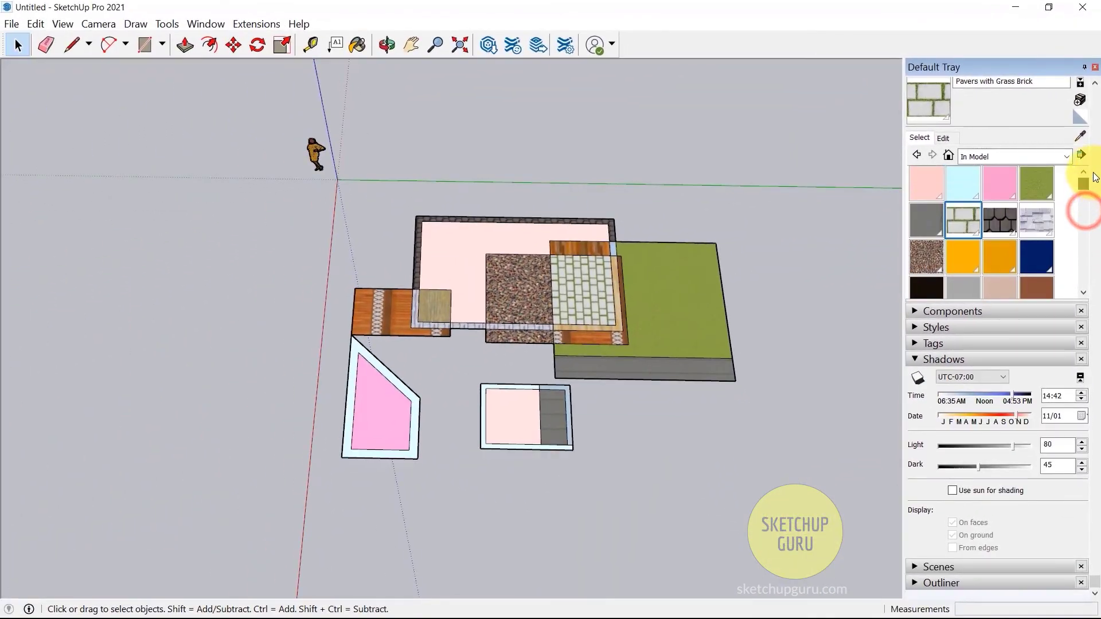
scroll(786, 213, "up", 4)
scroll(704, 253, "down", 2)
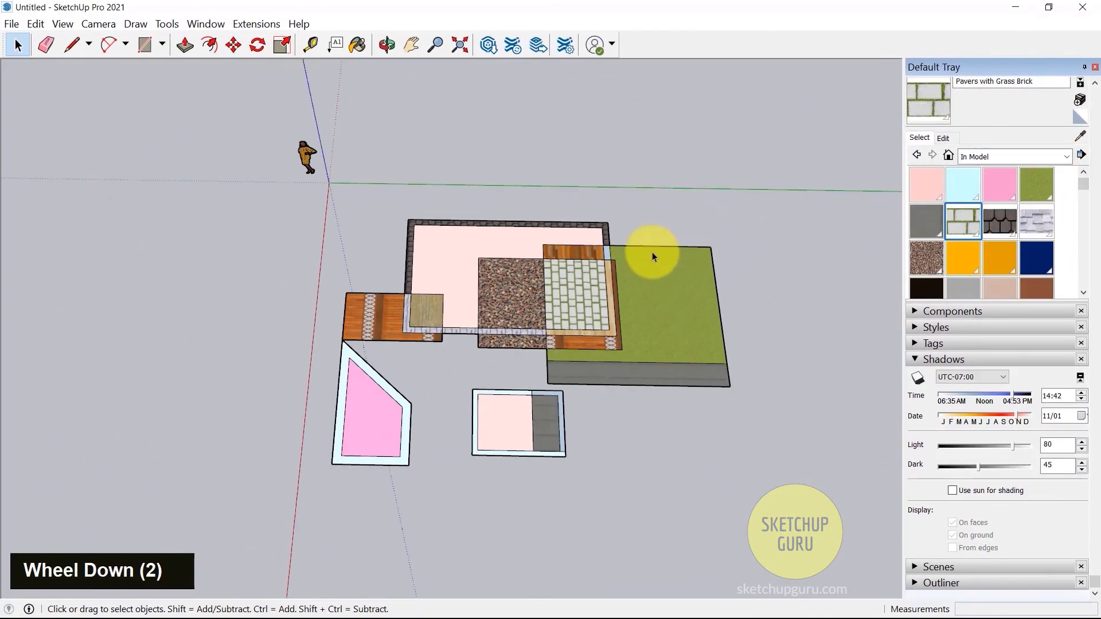